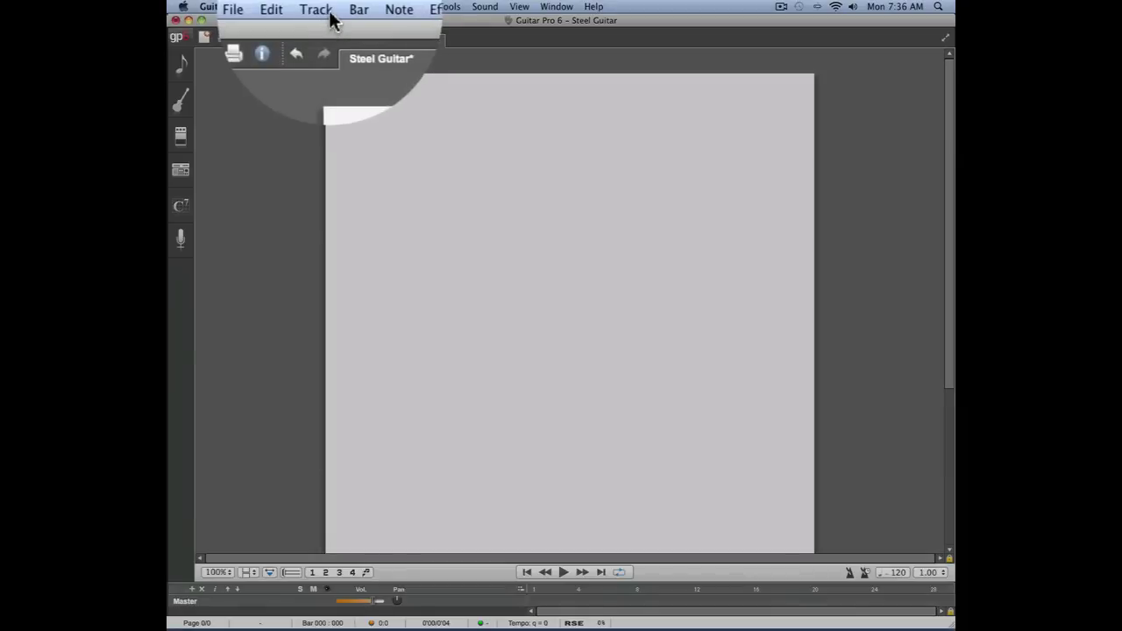
# Step: Start a new track and set its instrument to Guitars > Clean > 6 Strings (Electric Guitar)
pyautogui.click(320, 7)
pyautogui.click(364, 37)
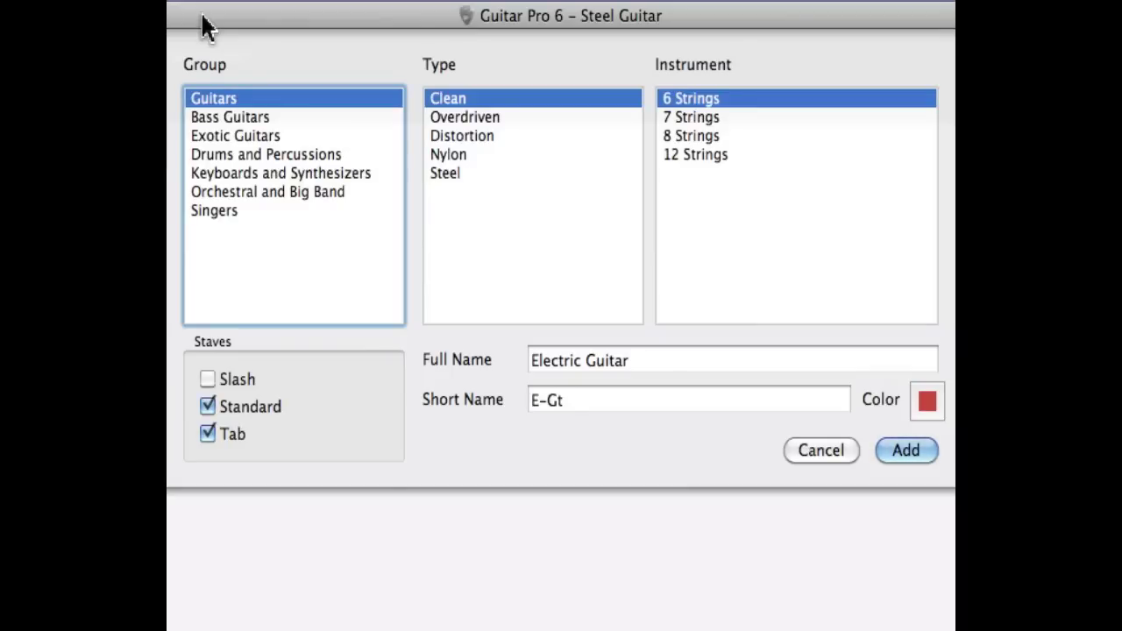
pyautogui.click(321, 117)
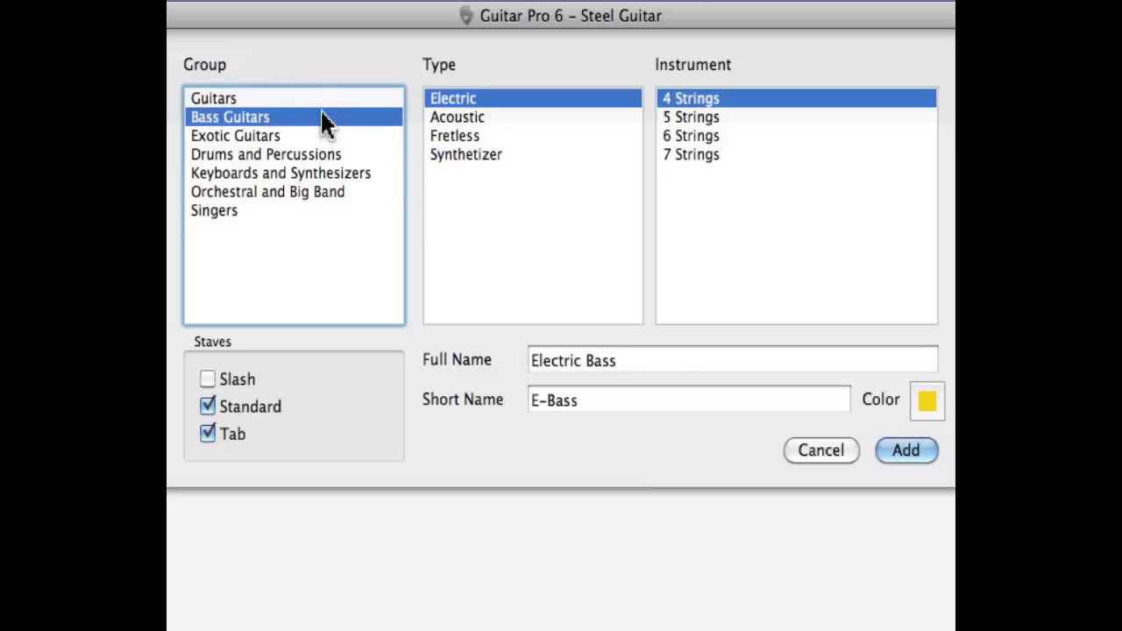
pyautogui.click(322, 96)
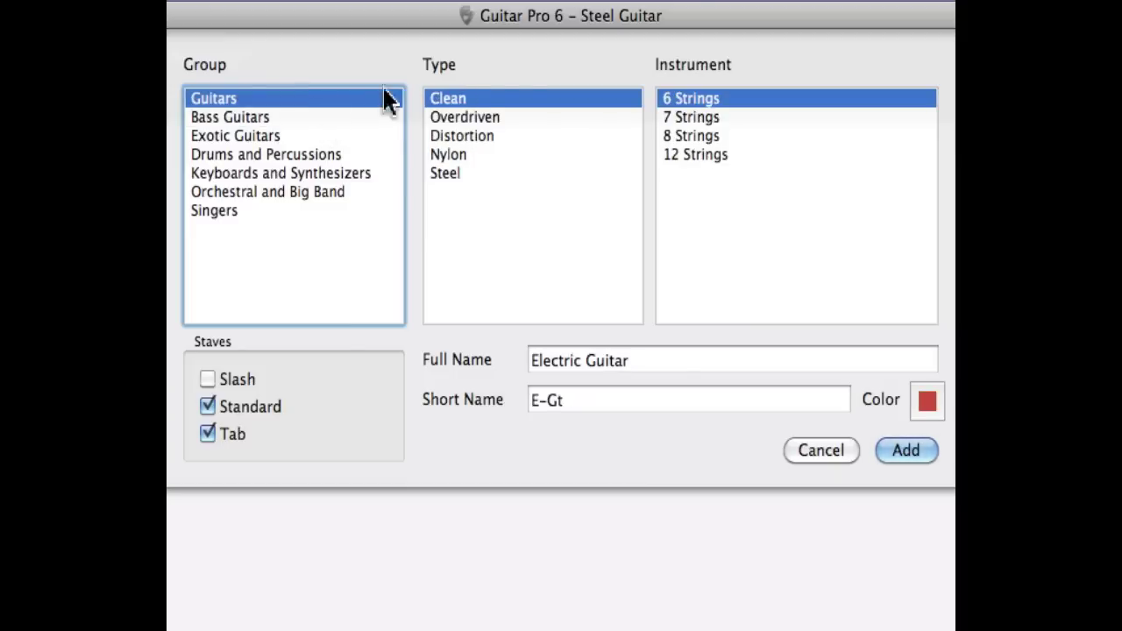
# Step: Add the E-Gt track to the score and create a second empty bar
pyautogui.click(920, 450)
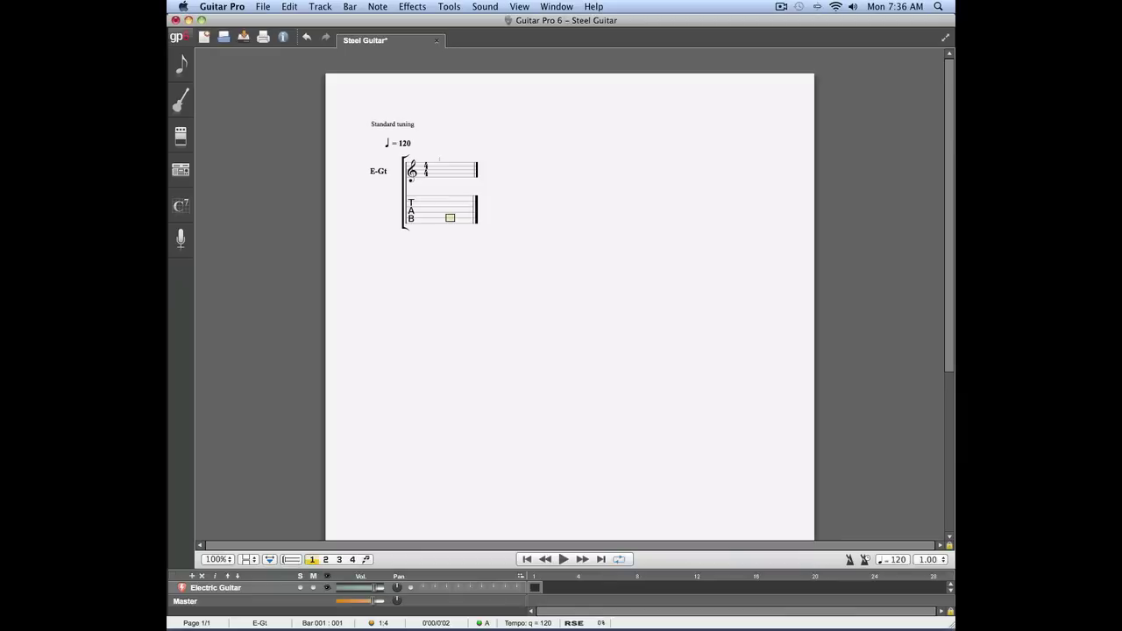
pyautogui.press('Right')
pyautogui.press('Left')
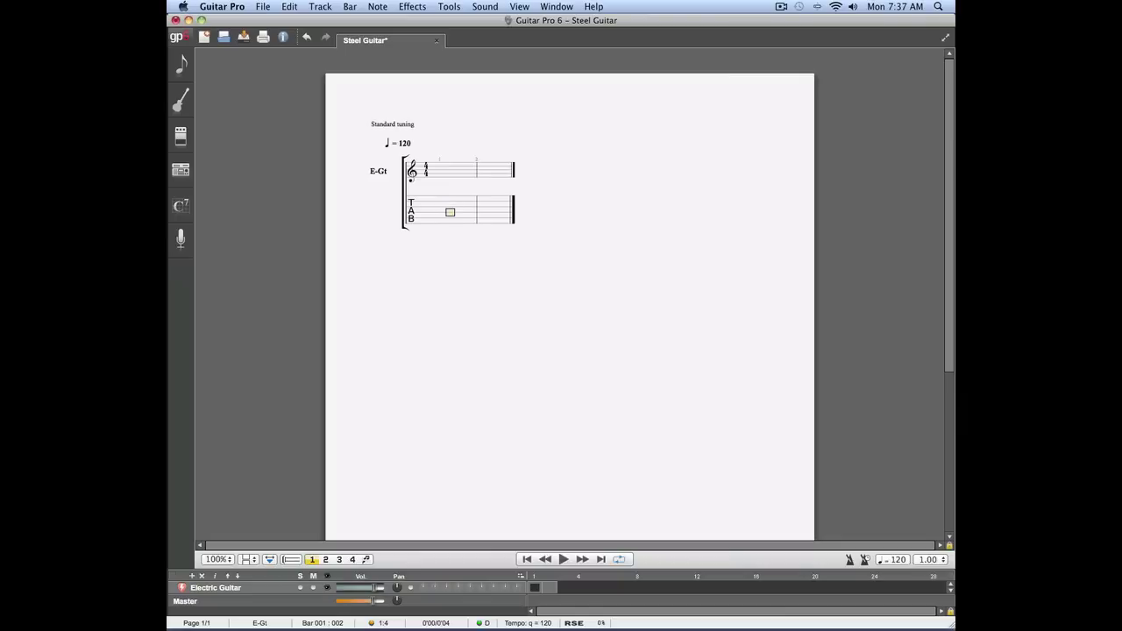
# Step: Enter fret 5 on the A string at bar 1's start as a sixteenth note
pyautogui.press('Up')
pyautogui.press('Up')
pyautogui.press('Down')
pyautogui.press('Down')
pyautogui.press('Down')
pyautogui.write('5')
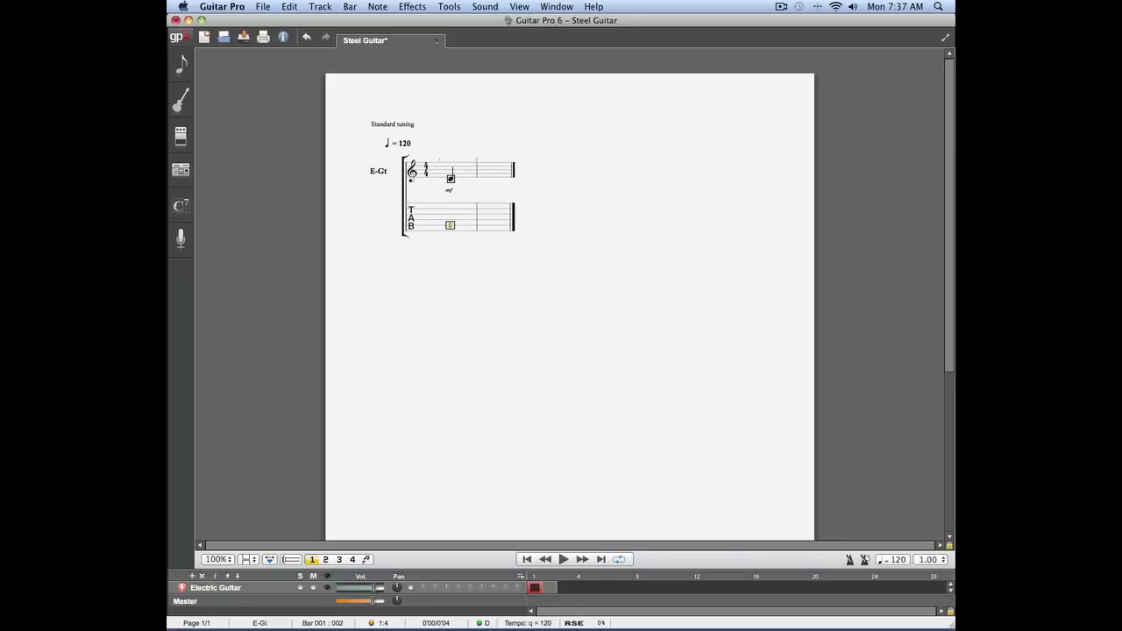
pyautogui.press('-')
pyautogui.hotkey('shift', 'a')
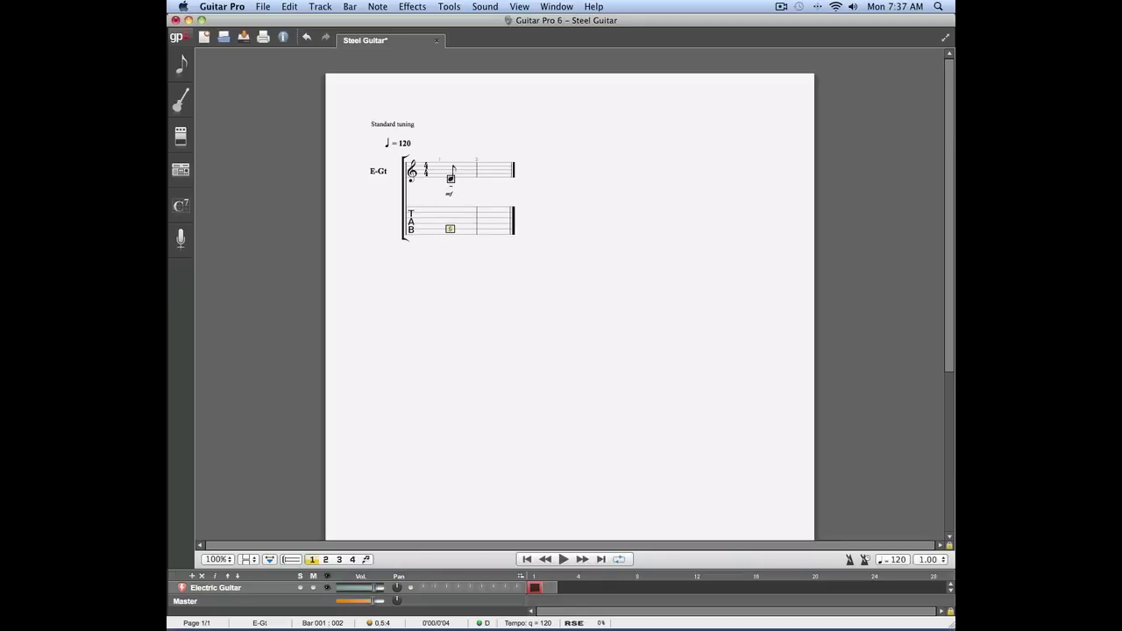
pyautogui.press('super+z')
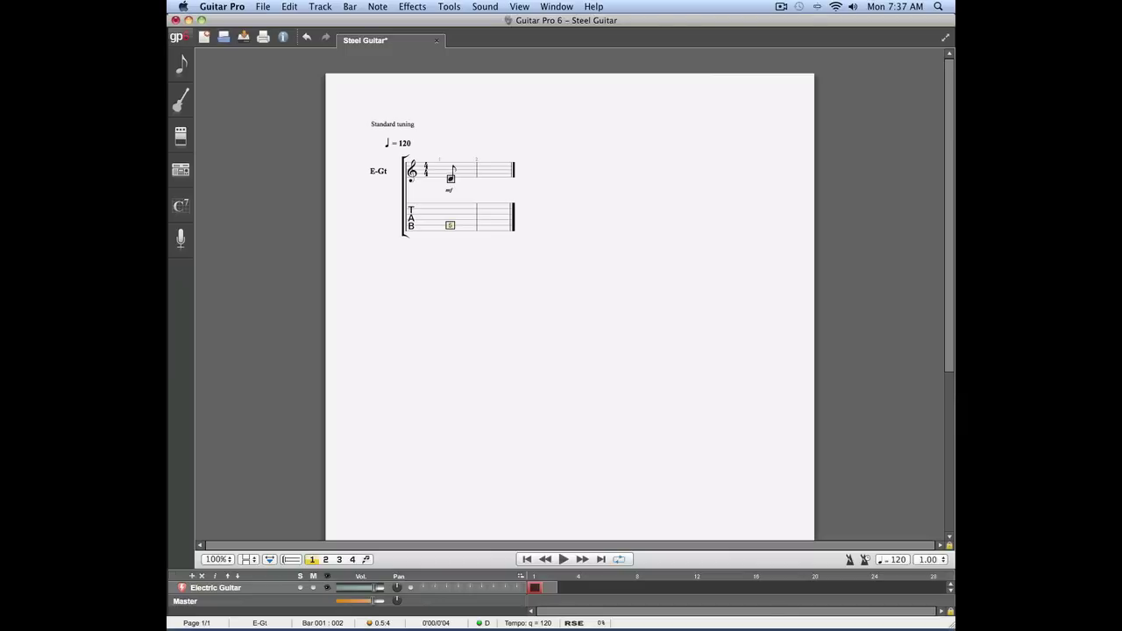
pyautogui.press('-')
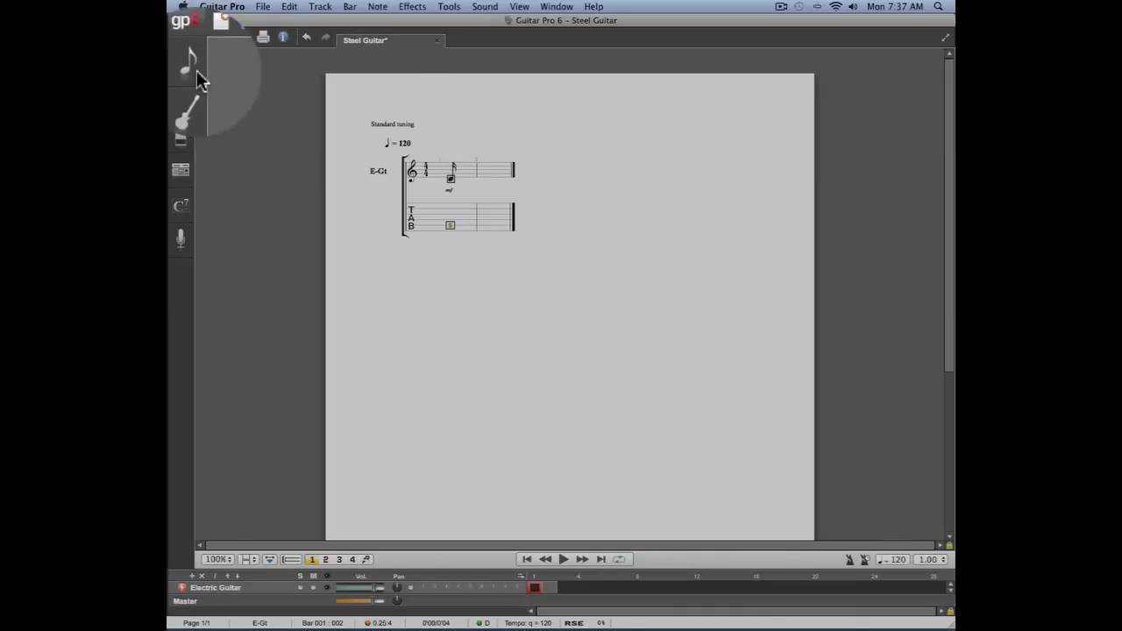
# Step: Enter eighth notes on frets 6 and 7 in bar 1 using the Edition Palette
pyautogui.click(187, 72)
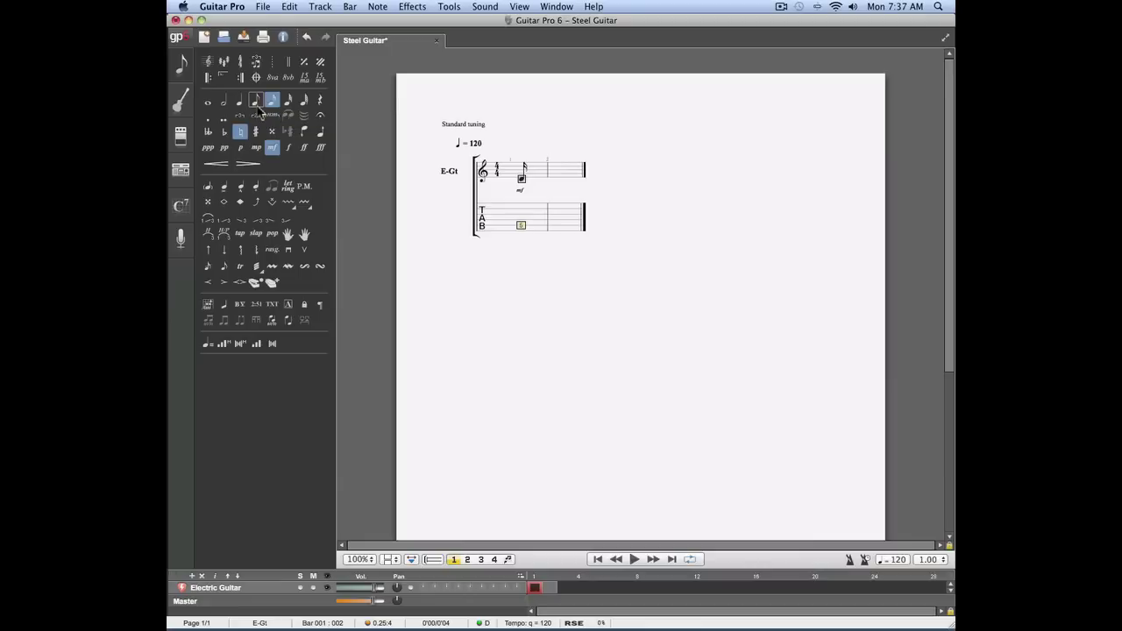
pyautogui.click(257, 104)
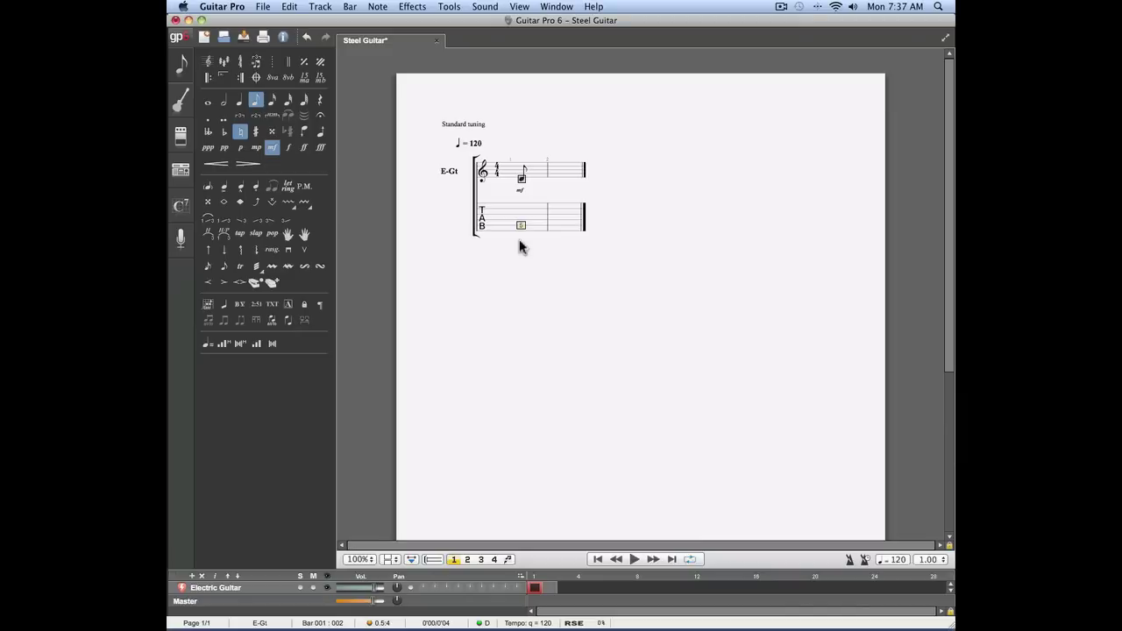
pyautogui.write('6')
pyautogui.press('Right')
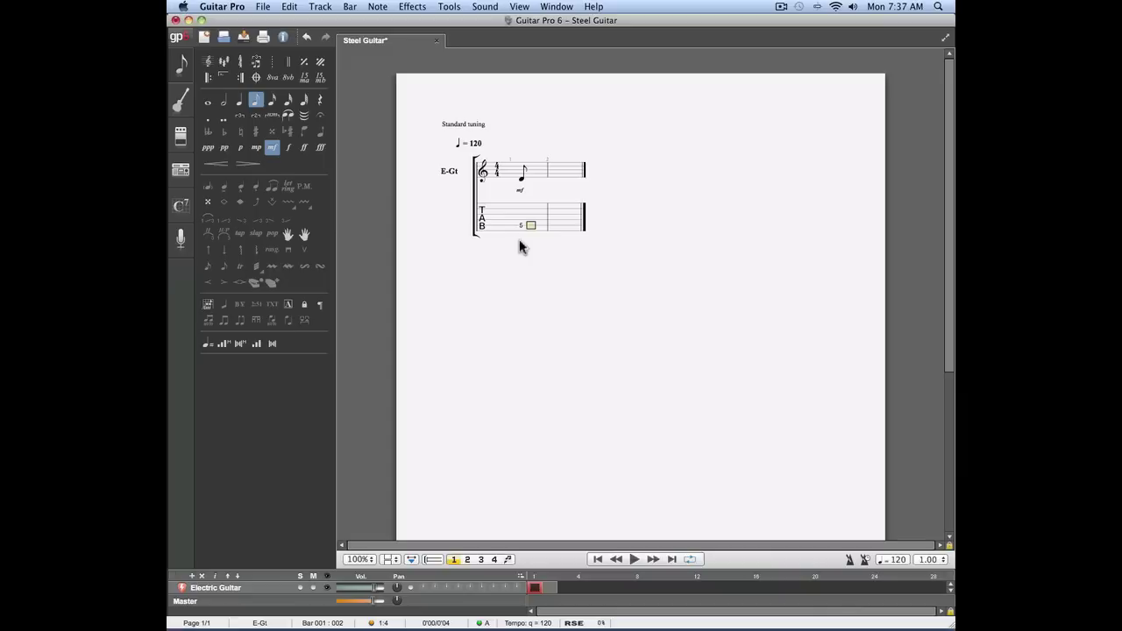
pyautogui.write('7')
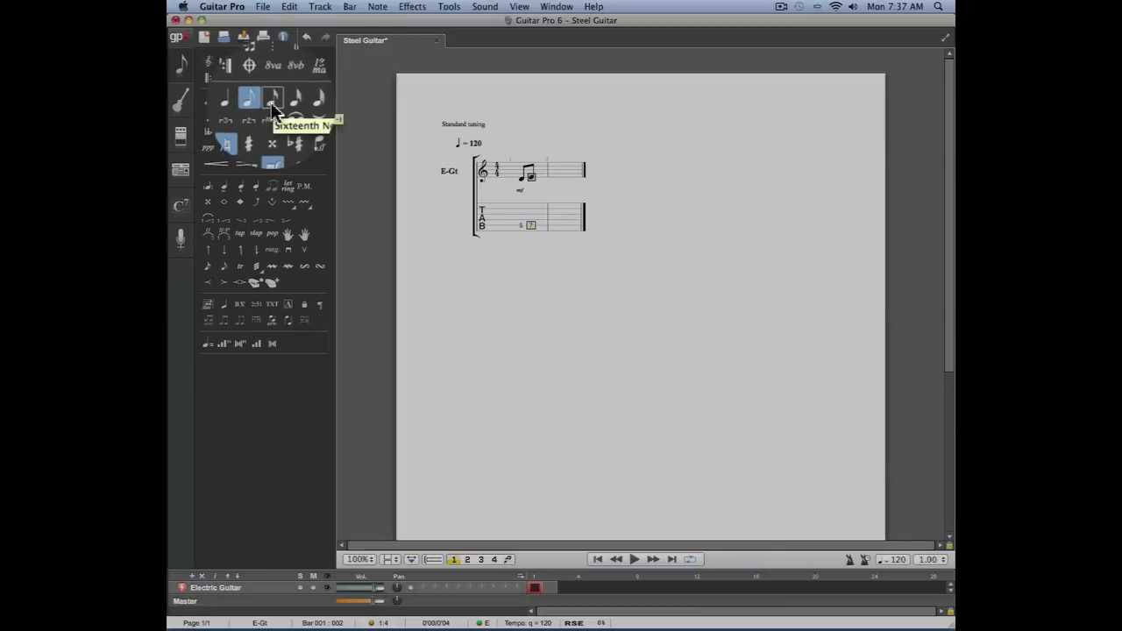
# Step: Delete the fret 5, 6 and 7 notes and leftover rests from bar 1
pyautogui.click(272, 103)
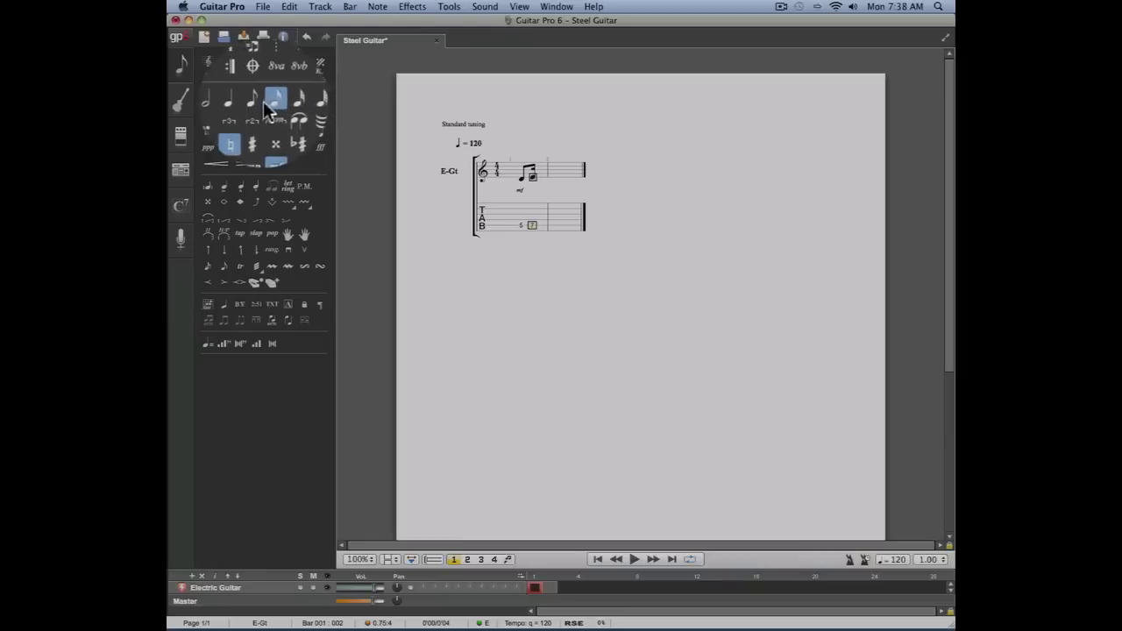
pyautogui.click(260, 104)
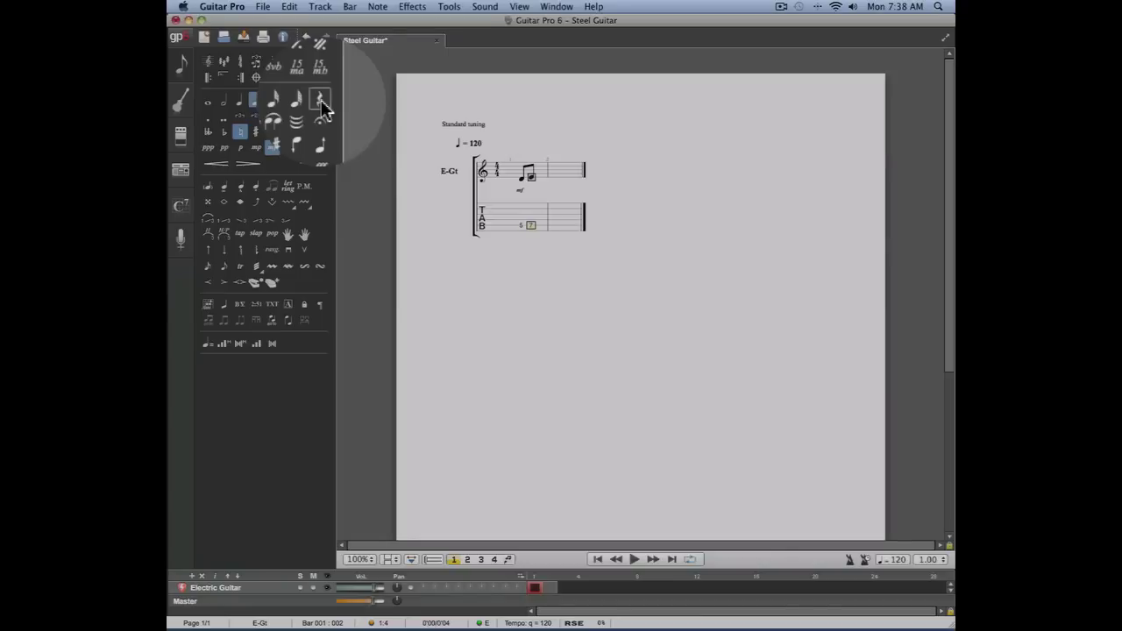
pyautogui.click(321, 102)
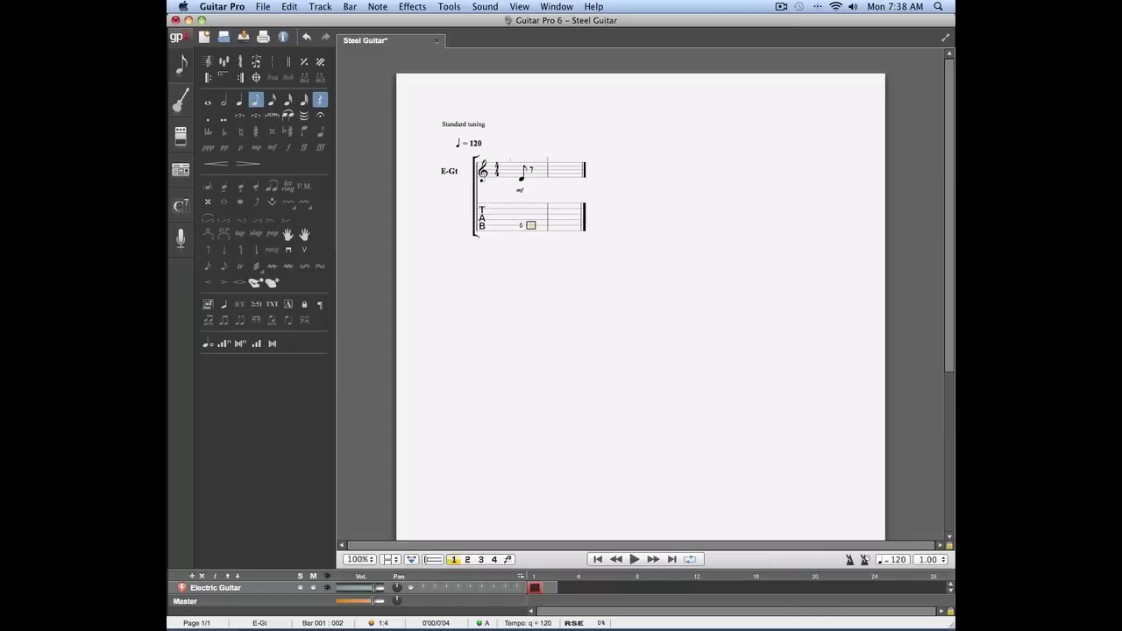
pyautogui.click(521, 225)
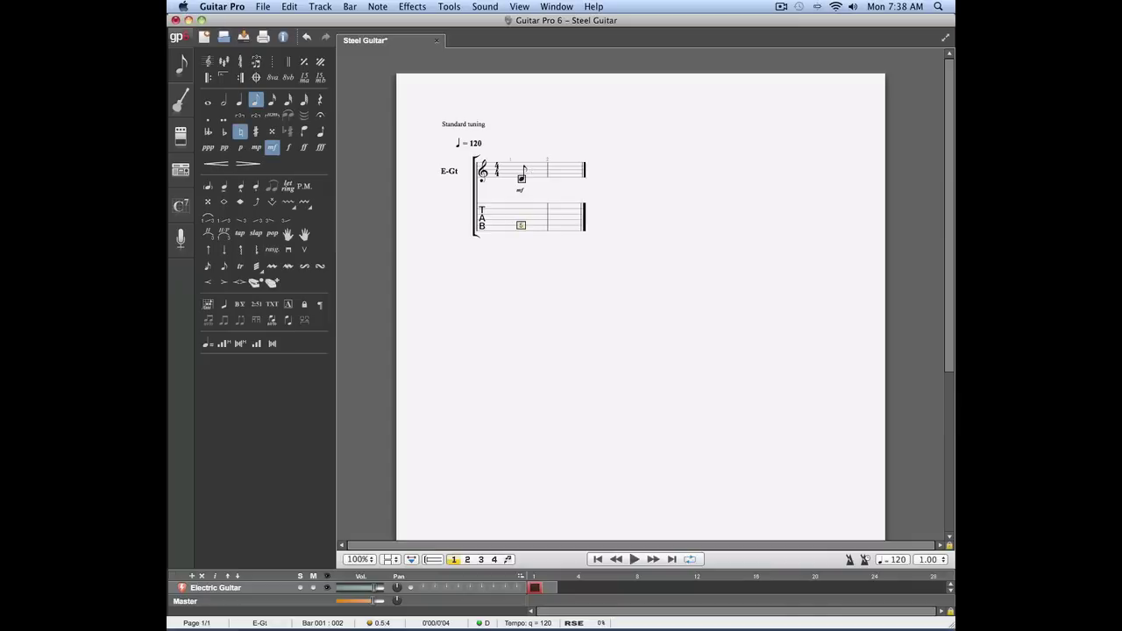
pyautogui.press('Delete')
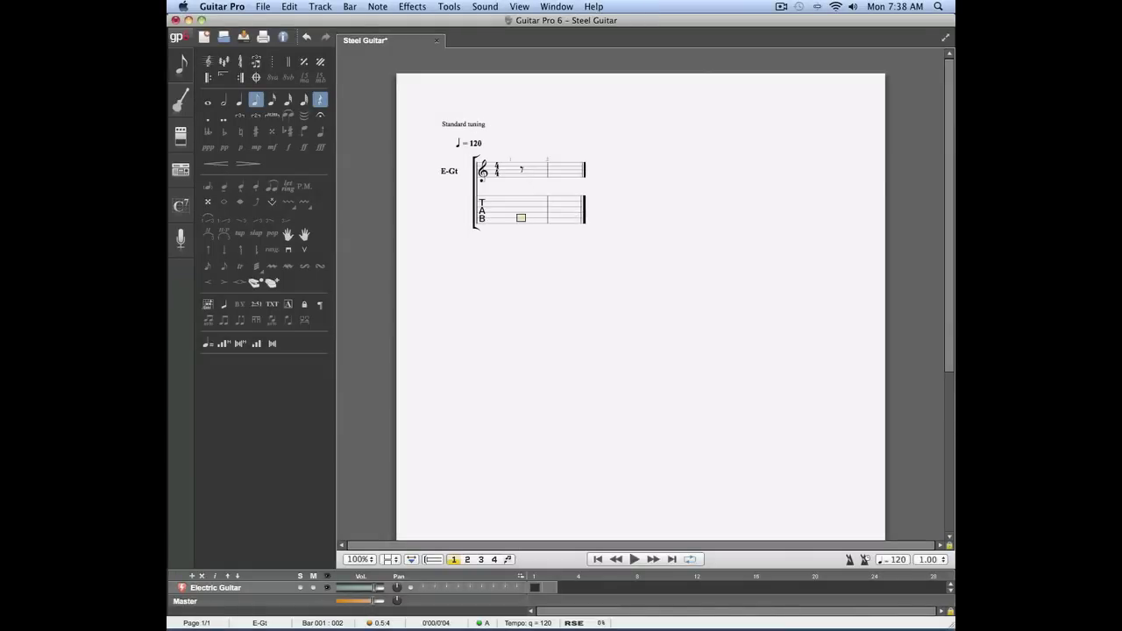
pyautogui.press('Delete')
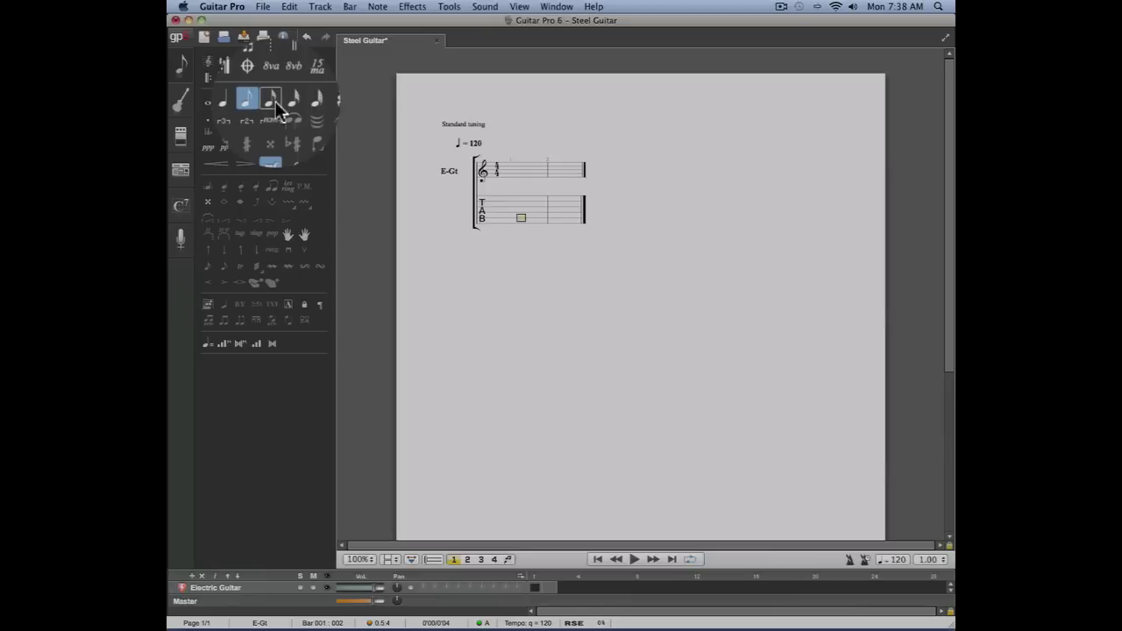
# Step: Enter sixteenth notes on frets 2, 3, 4 and 5 on the D string, then select the first
pyautogui.click(271, 101)
pyautogui.press('Up')
pyautogui.write('2')
pyautogui.press('Right')
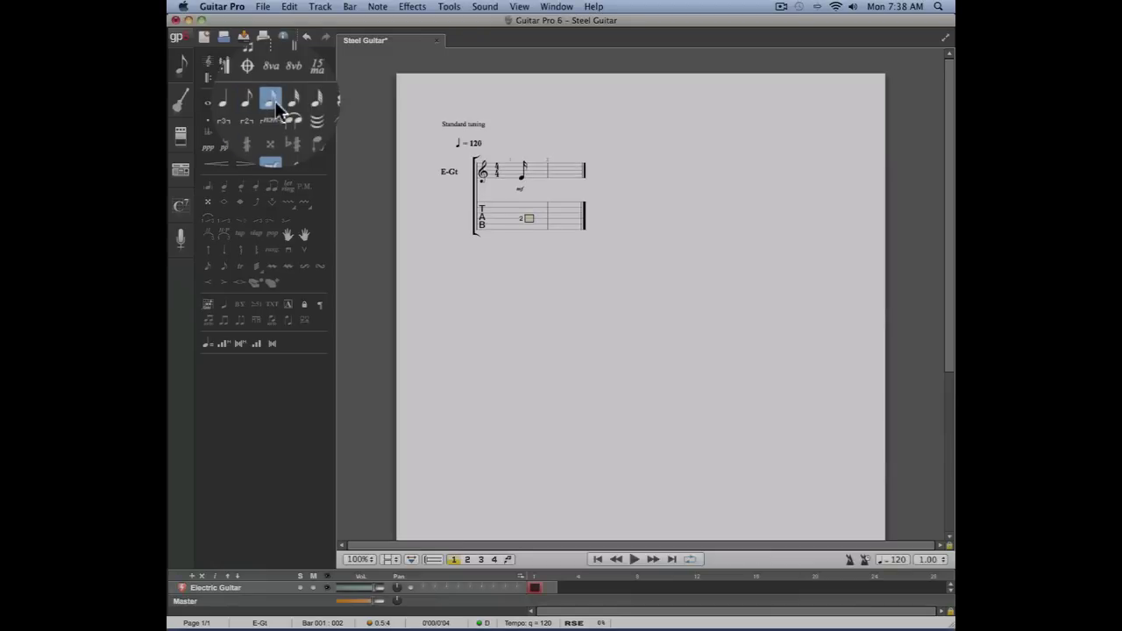
pyautogui.write('3')
pyautogui.press('Right')
pyautogui.write('4')
pyautogui.press('Right')
pyautogui.write('5')
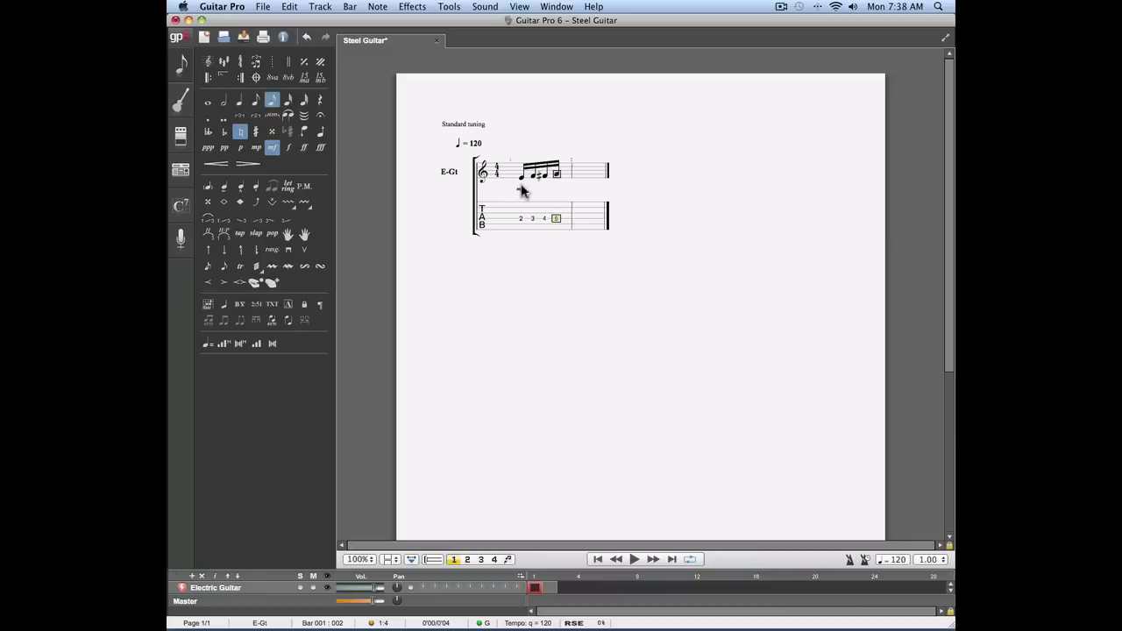
pyautogui.click(521, 219)
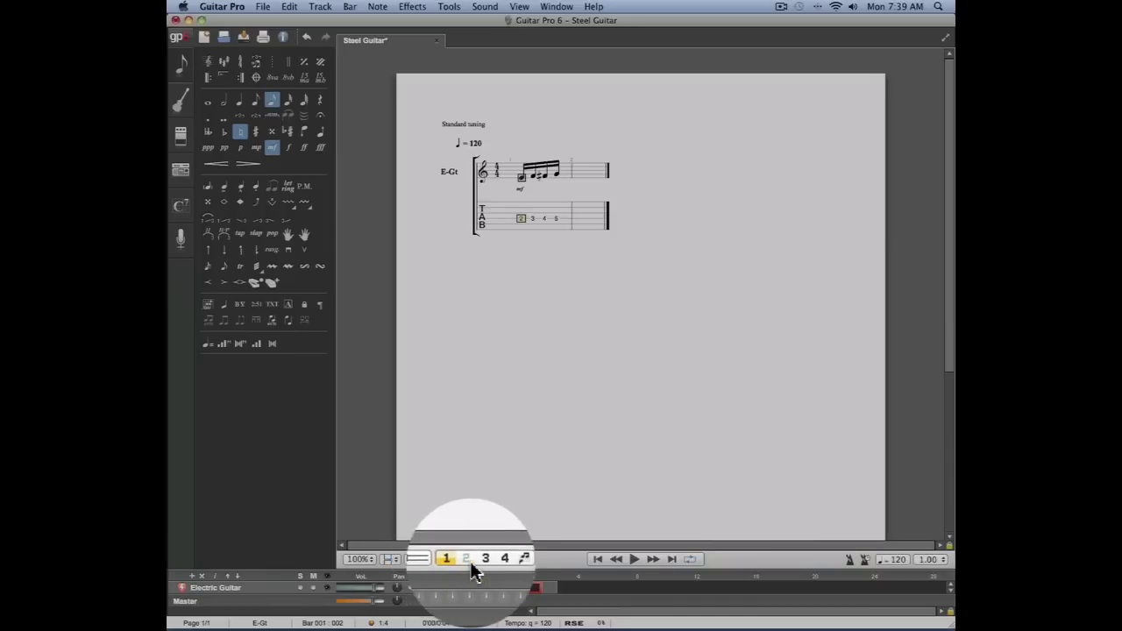
# Step: In voice 2, enter a quarter-note open low E (fret 0) under the run
pyautogui.click(472, 568)
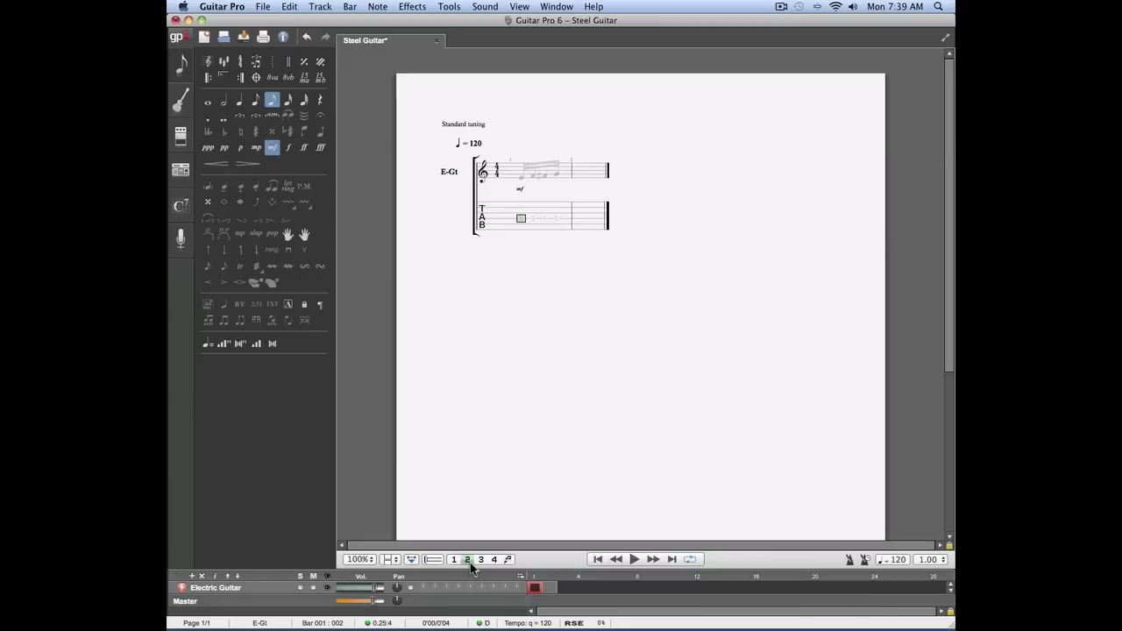
pyautogui.press('Down')
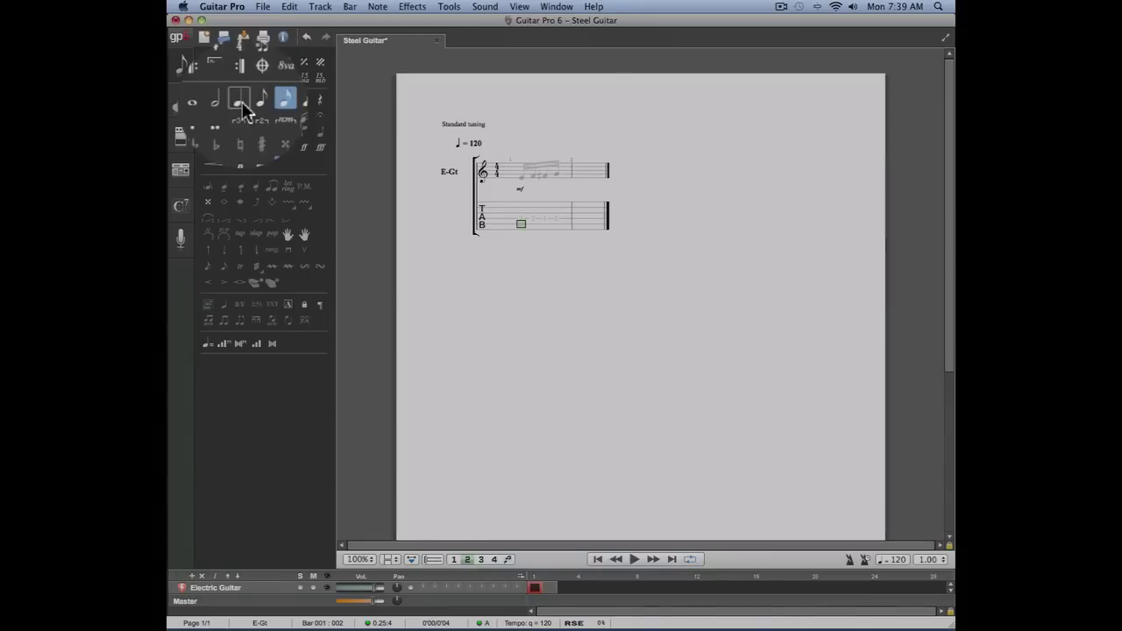
pyautogui.click(239, 101)
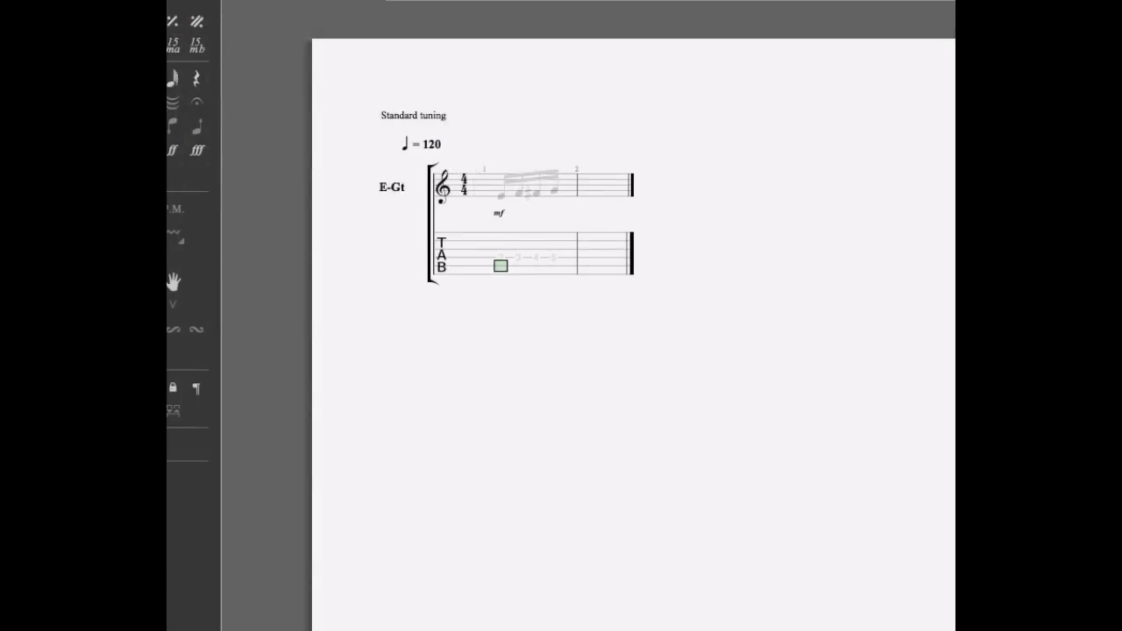
pyautogui.click(500, 274)
pyautogui.press('0')
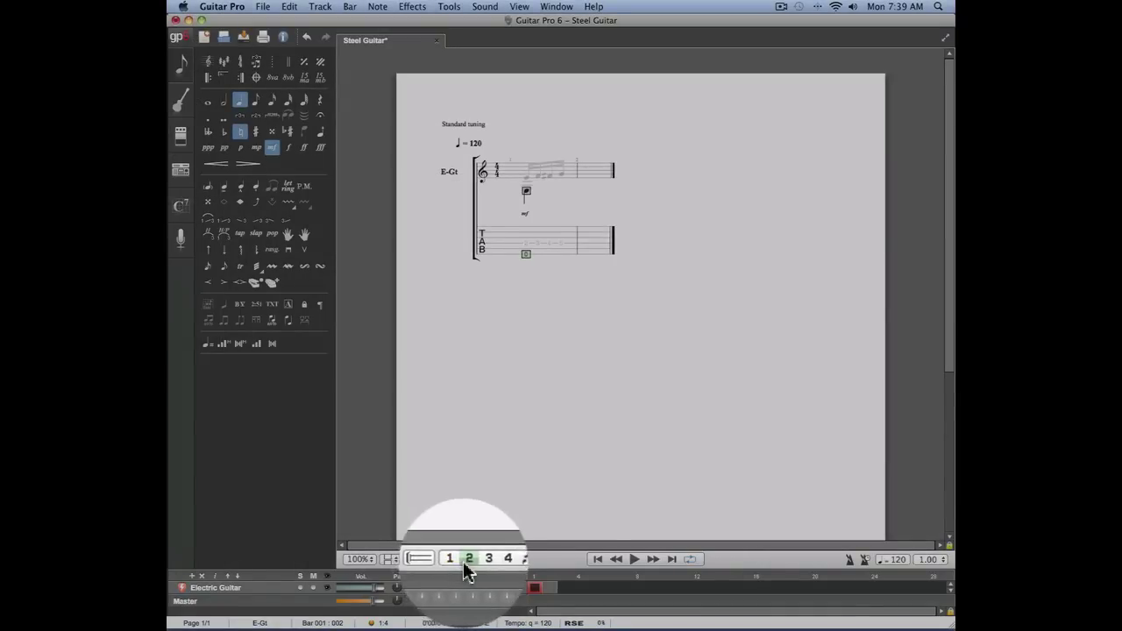
# Step: Turn on Multi Voice to show both voices at full strength
pyautogui.click(508, 560)
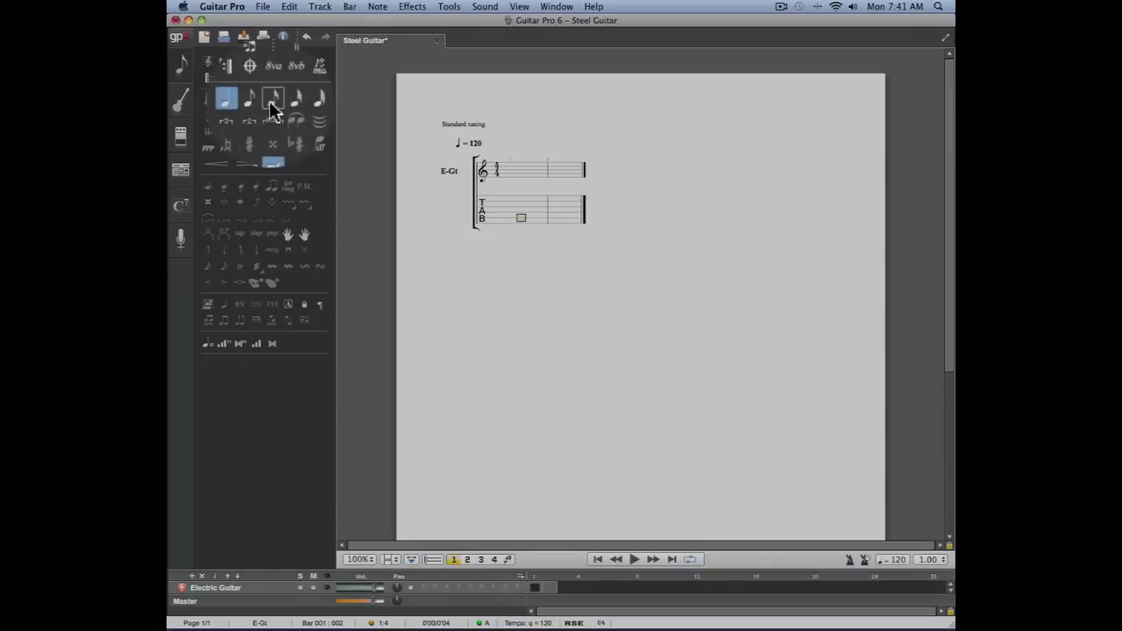
# Step: Enter six sixteenth notes on frets 3, 5, 6, 3, 5, 6 across bar 1
pyautogui.click(271, 101)
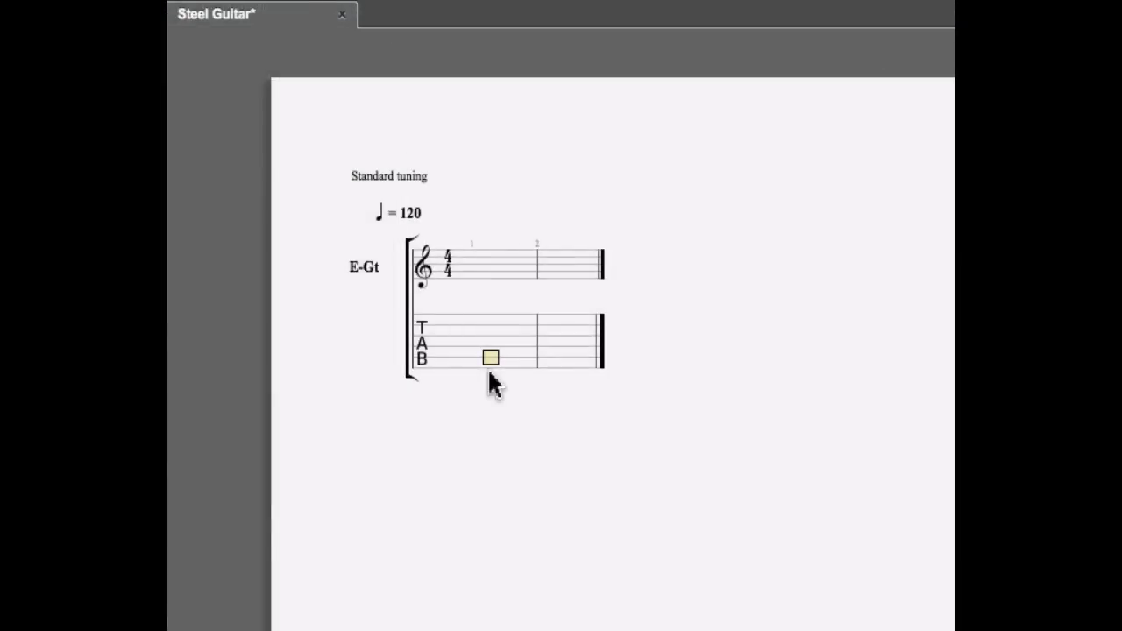
pyautogui.press('Up')
pyautogui.press('3')
pyautogui.press('Right')
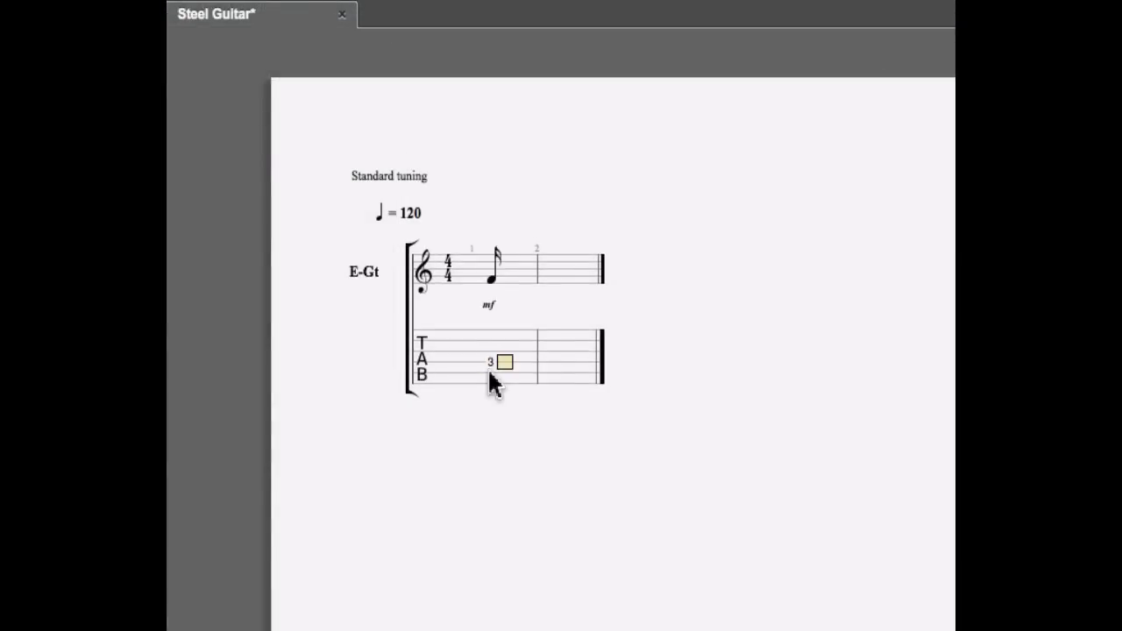
pyautogui.press('5')
pyautogui.press('Right')
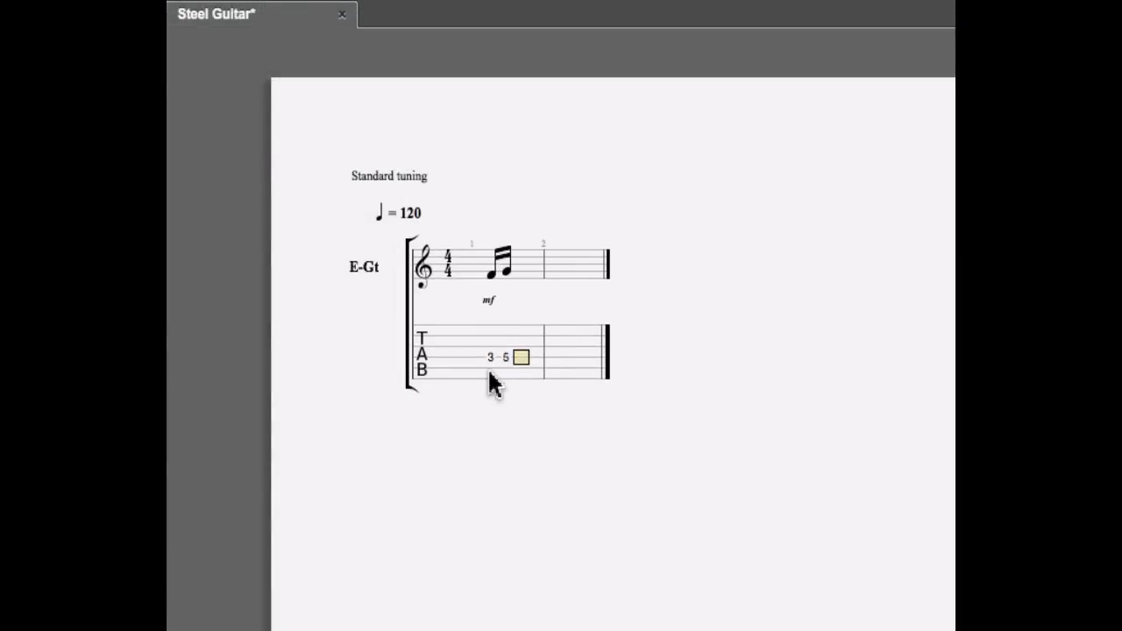
pyautogui.press('6')
pyautogui.press('Right')
pyautogui.press('3')
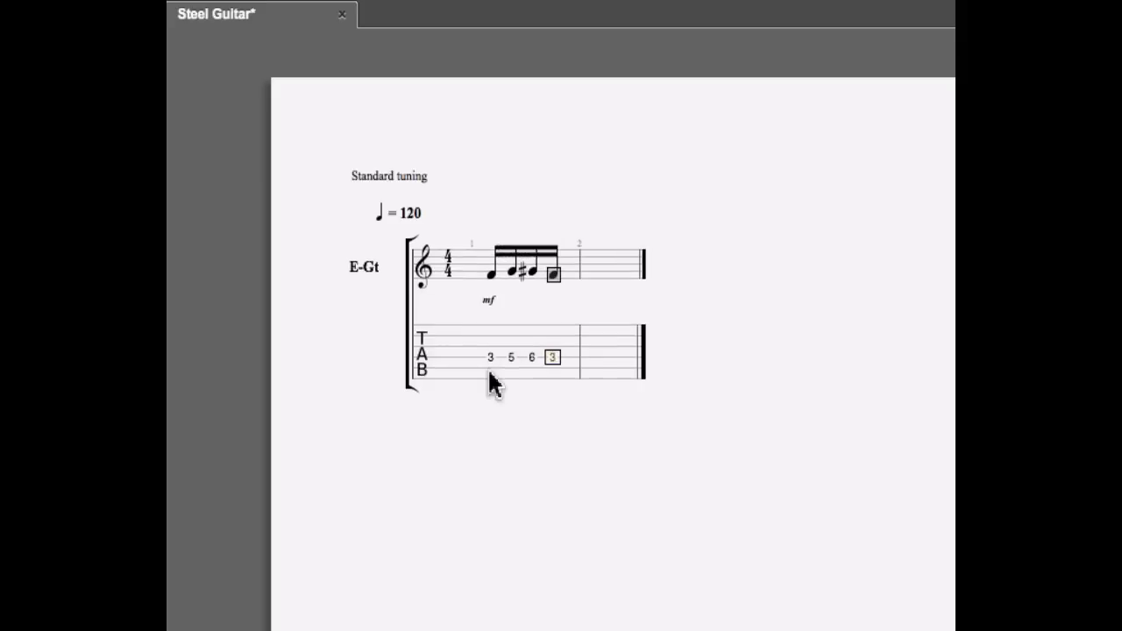
pyautogui.press('Right')
pyautogui.press('5')
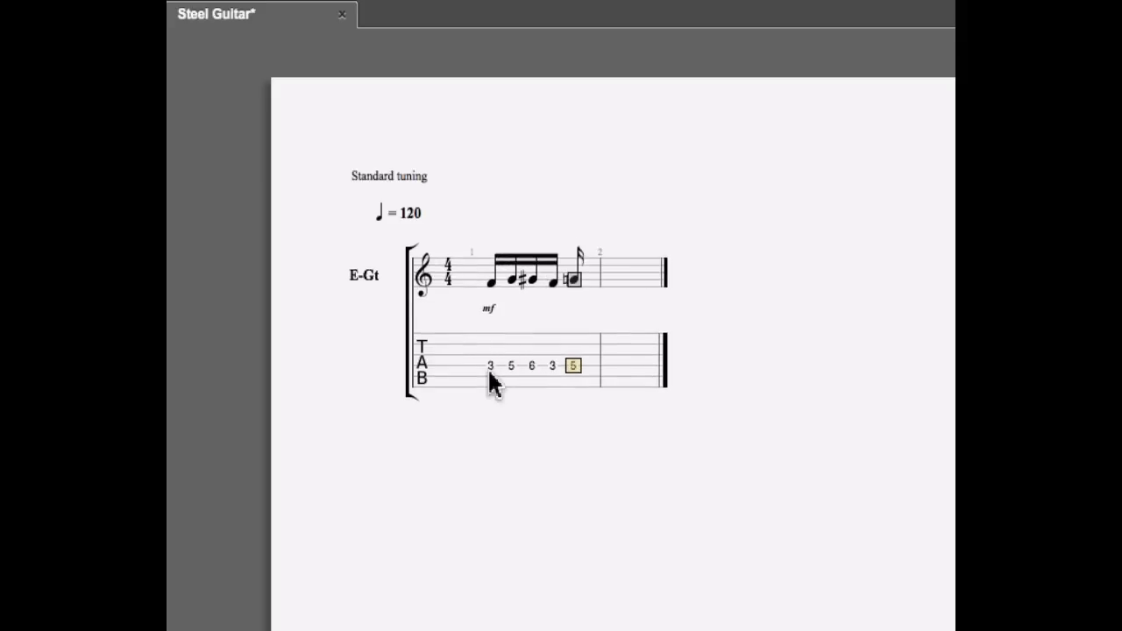
pyautogui.press('Right')
pyautogui.press('6')
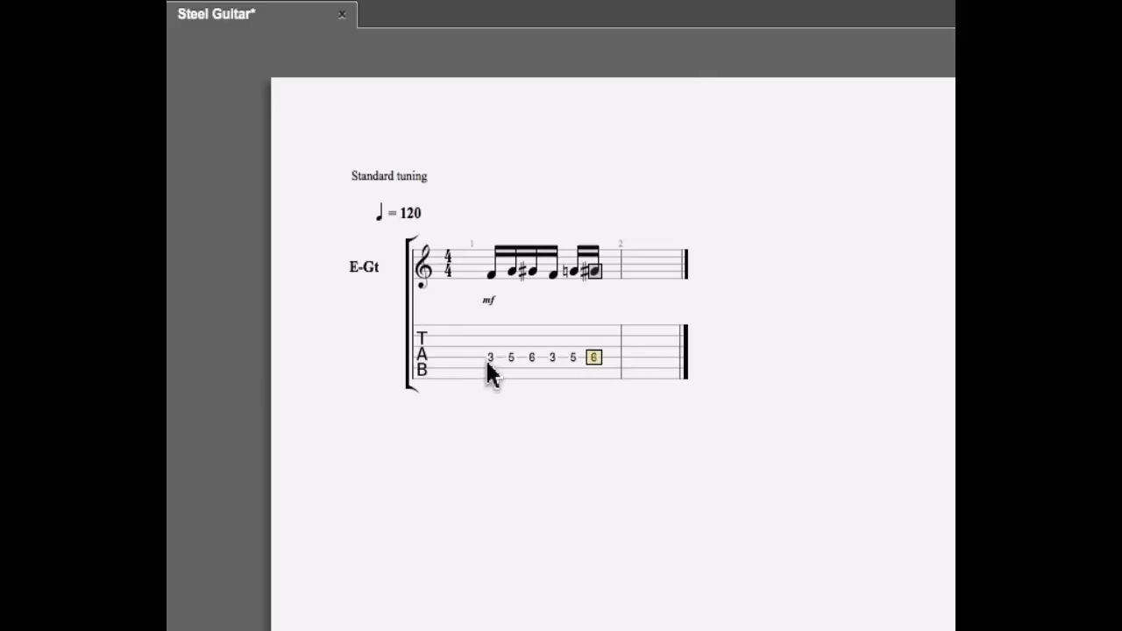
# Step: Select bar 1's six notes and apply the -6- sextuplet from Note > Duration
pyautogui.moveTo(488, 359); pyautogui.dragTo(590, 359)
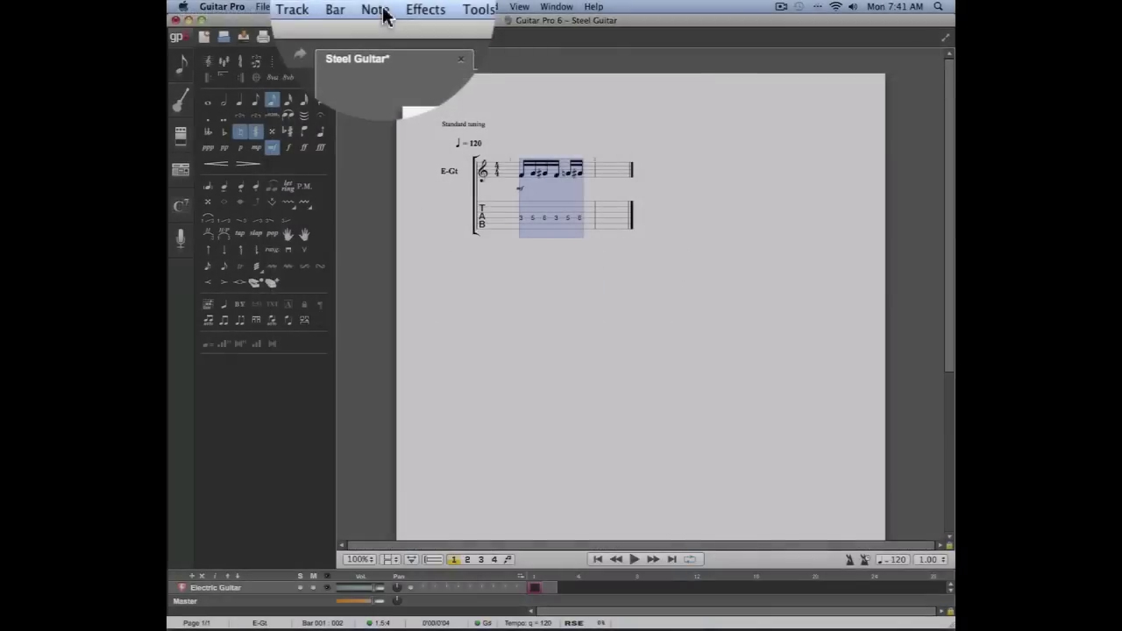
pyautogui.click(378, 9)
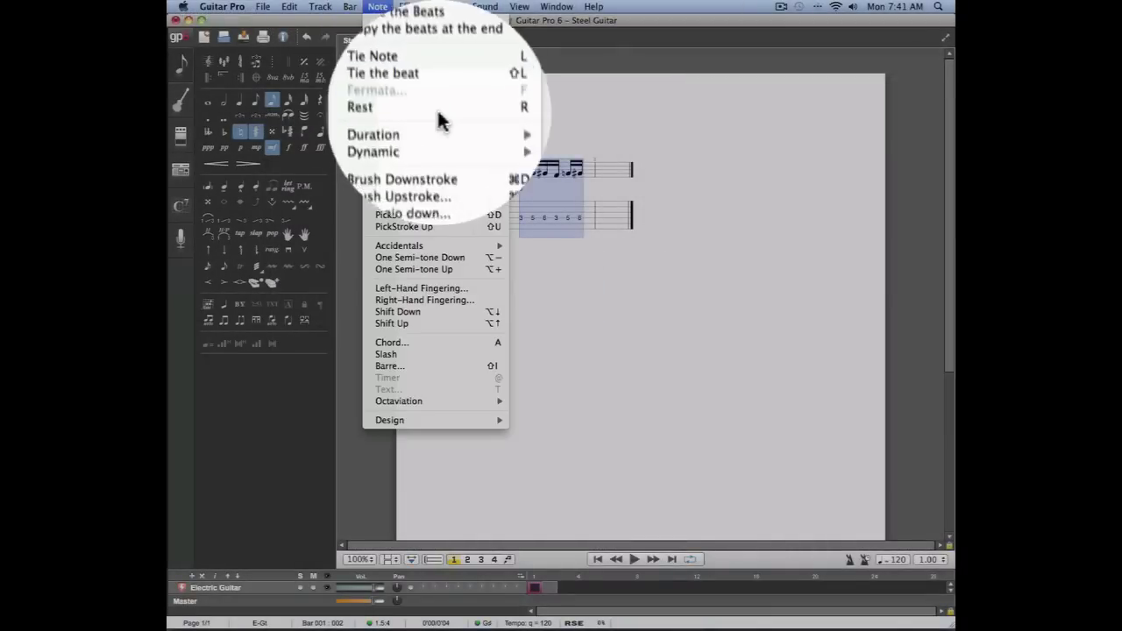
pyautogui.moveTo(445, 123)
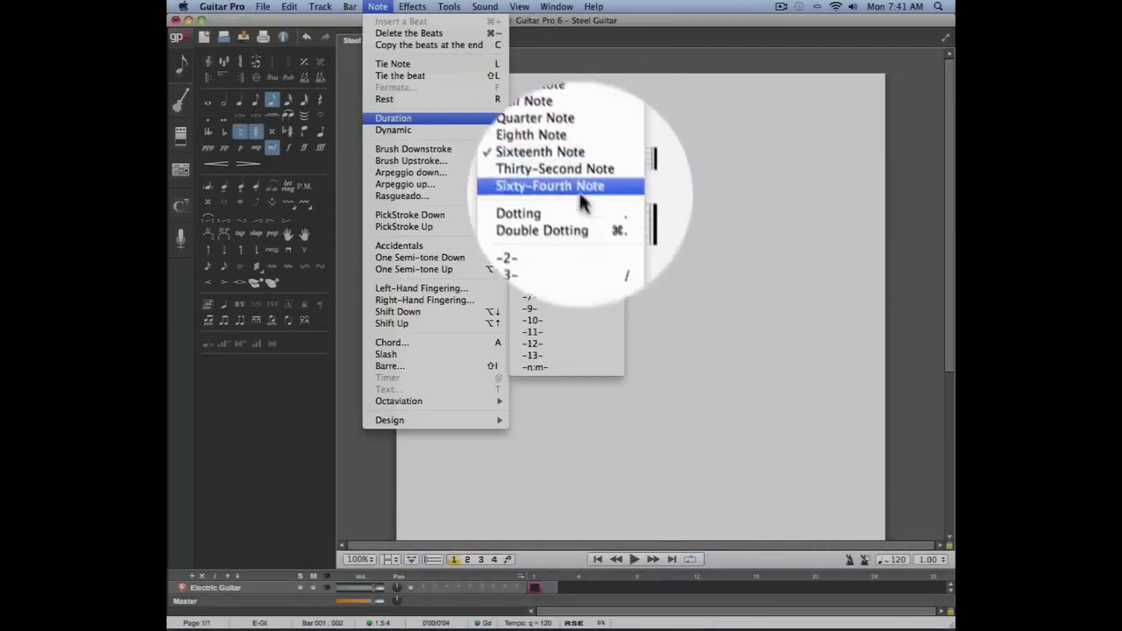
pyautogui.click(582, 284)
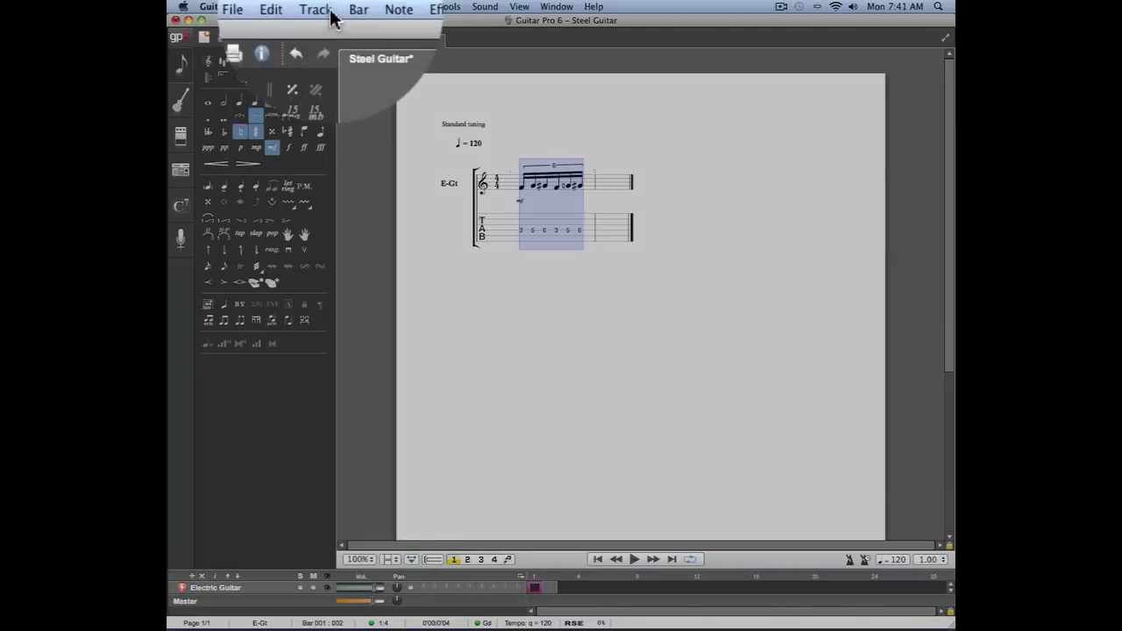
# Step: Add a Keyboards and Synthesizers > Piano > Acoustic (Grand Staff) track
pyautogui.click(332, 18)
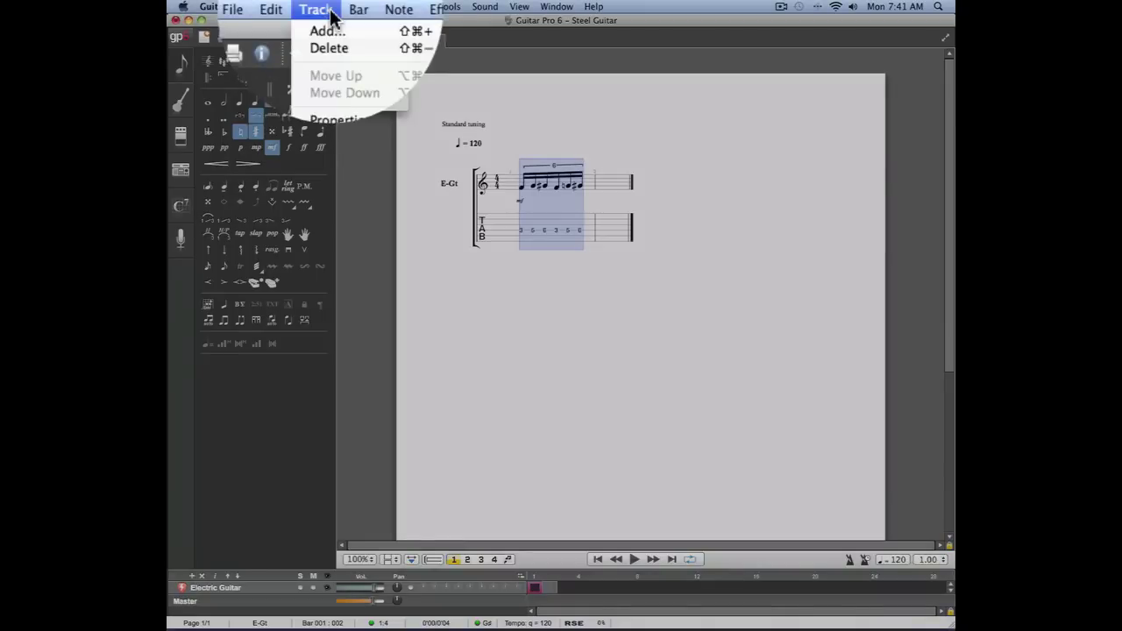
pyautogui.click(377, 31)
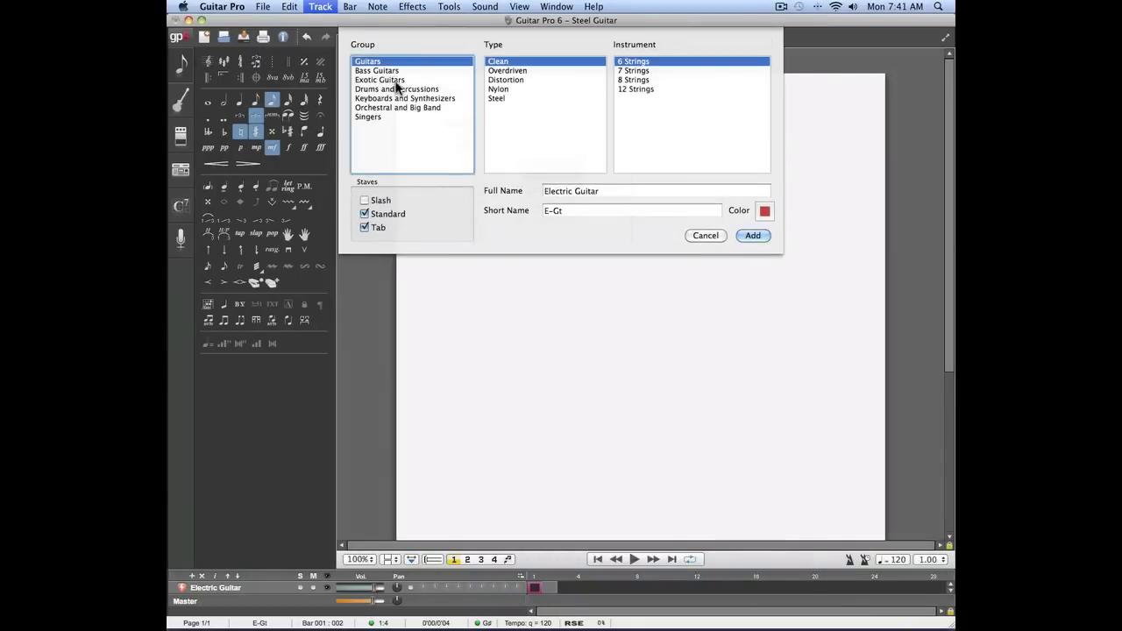
pyautogui.click(435, 103)
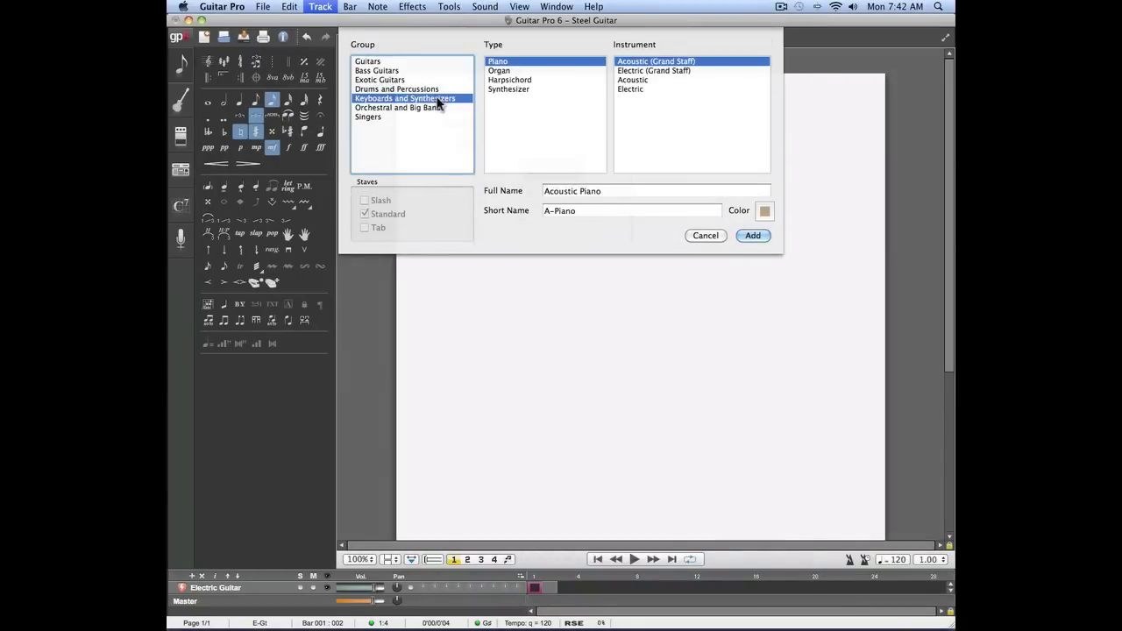
pyautogui.click(752, 236)
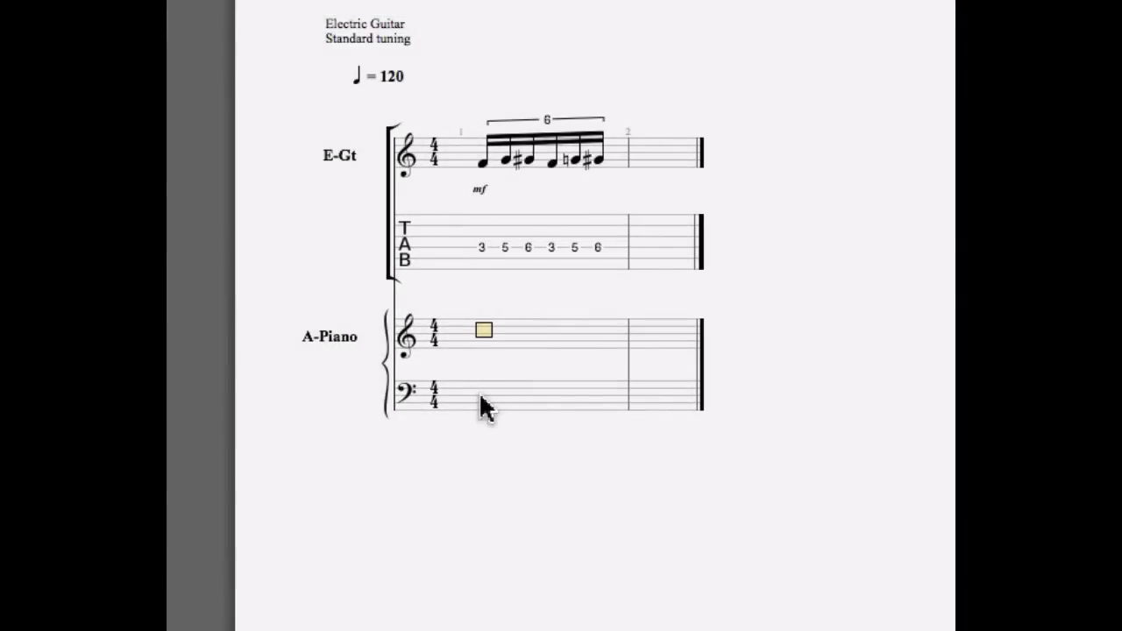
# Step: Place the input position on the piano's treble staff at the start of bar 1
pyautogui.click(482, 337)
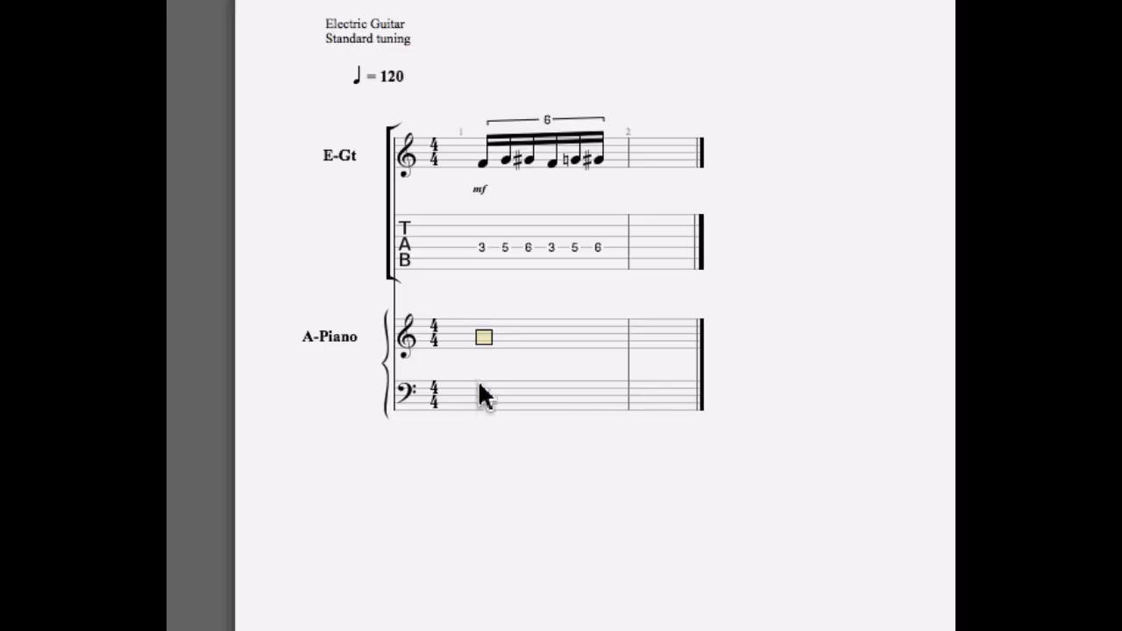
pyautogui.click(482, 392)
pyautogui.click(482, 409)
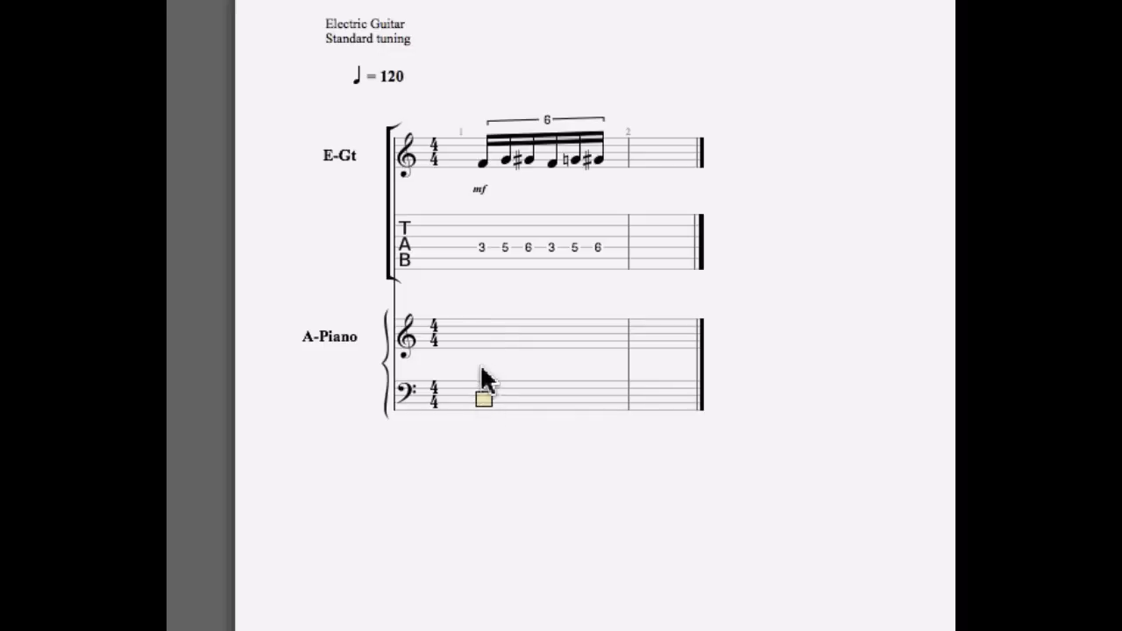
pyautogui.click(483, 337)
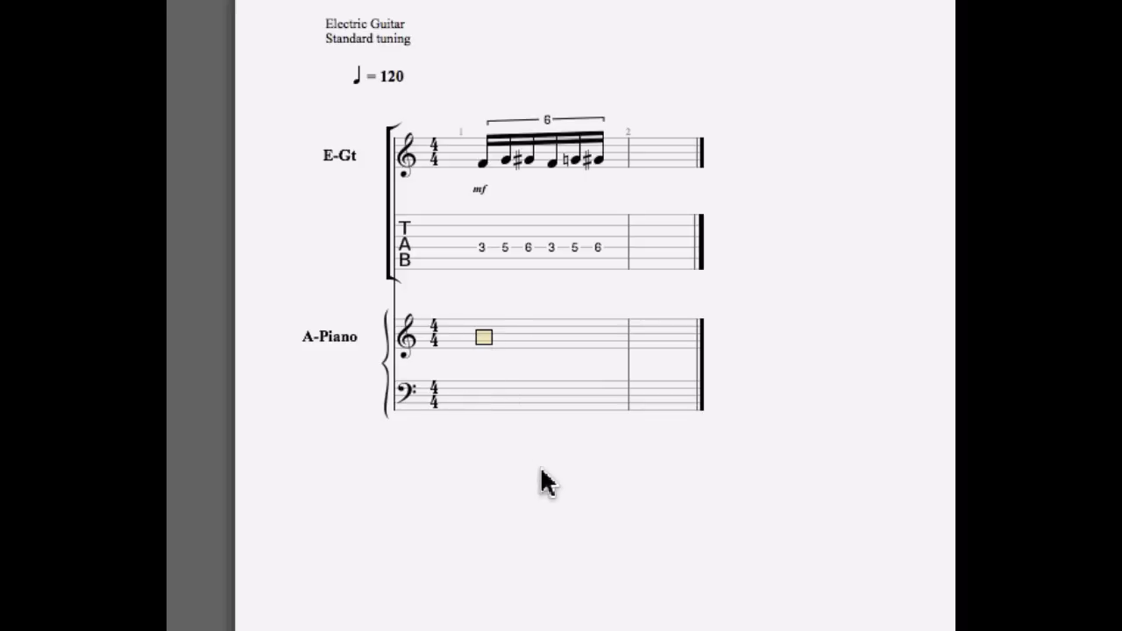
# Step: Enter four beamed sixteenth notes: the second one step higher, then each stepping down
pyautogui.press('Return')
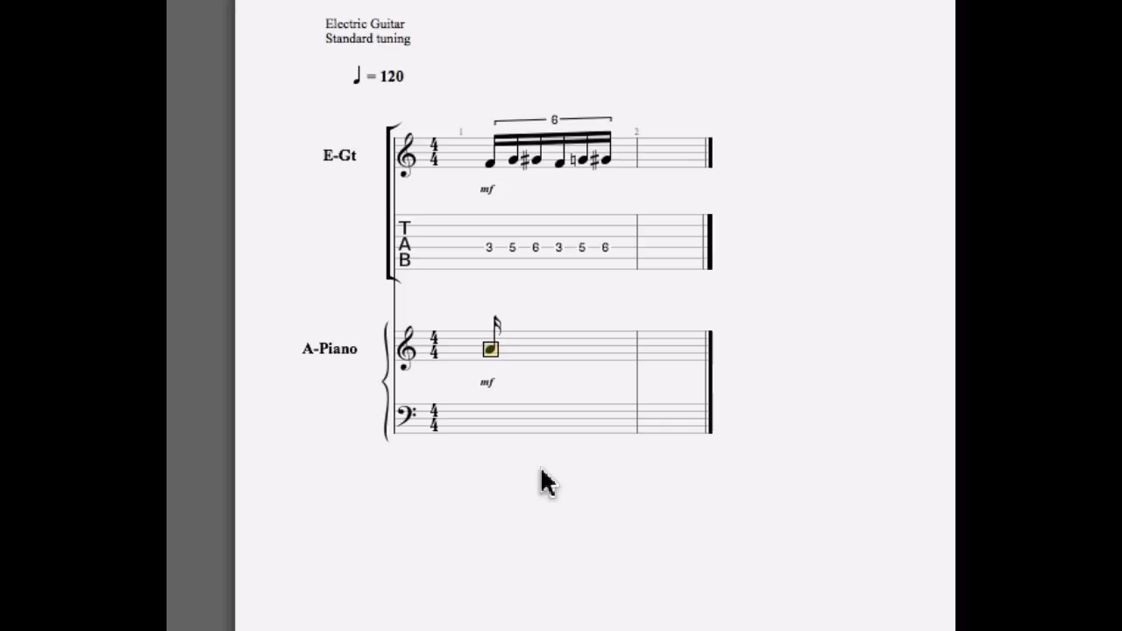
pyautogui.press('Right')
pyautogui.press('Up')
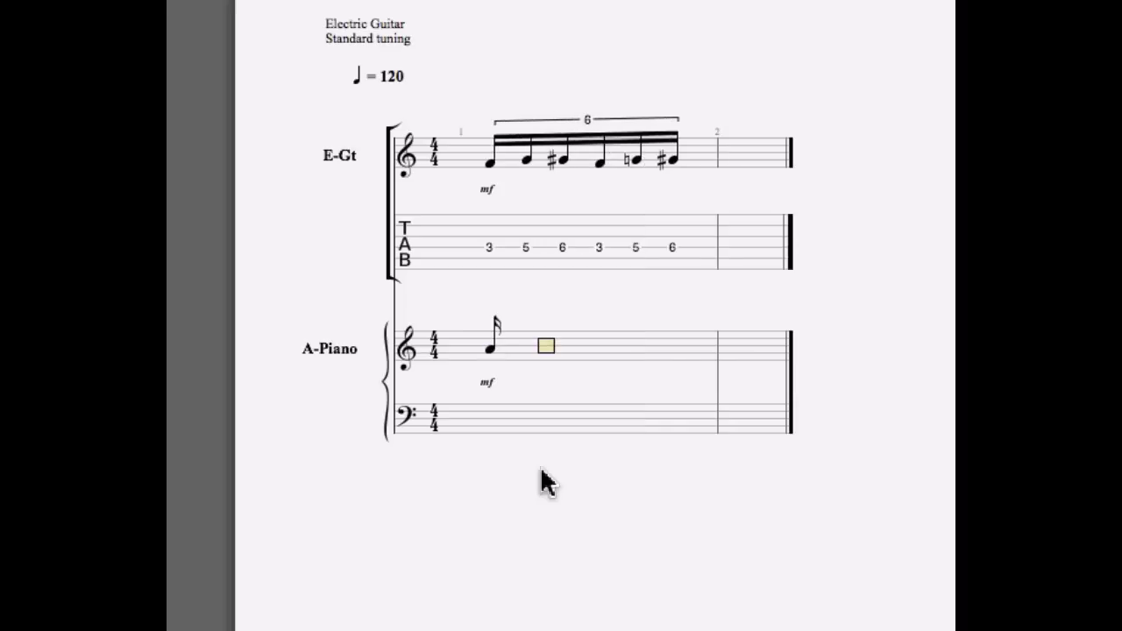
pyautogui.press('Return')
pyautogui.press('Right')
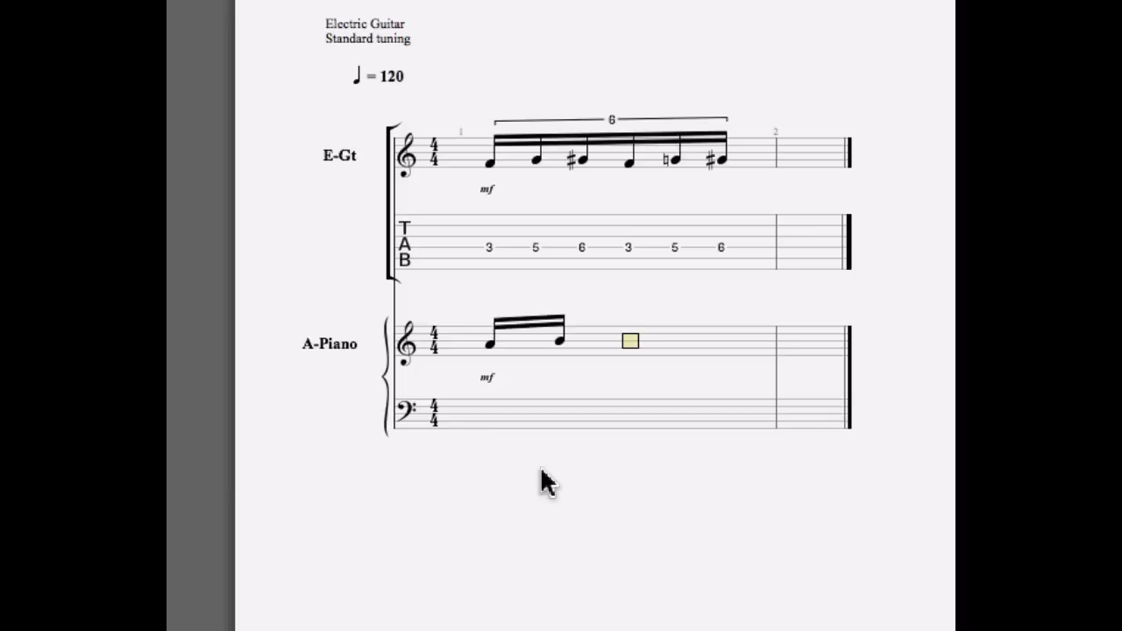
pyautogui.press('Down')
pyautogui.press('Return')
pyautogui.press('Right')
pyautogui.press('Down')
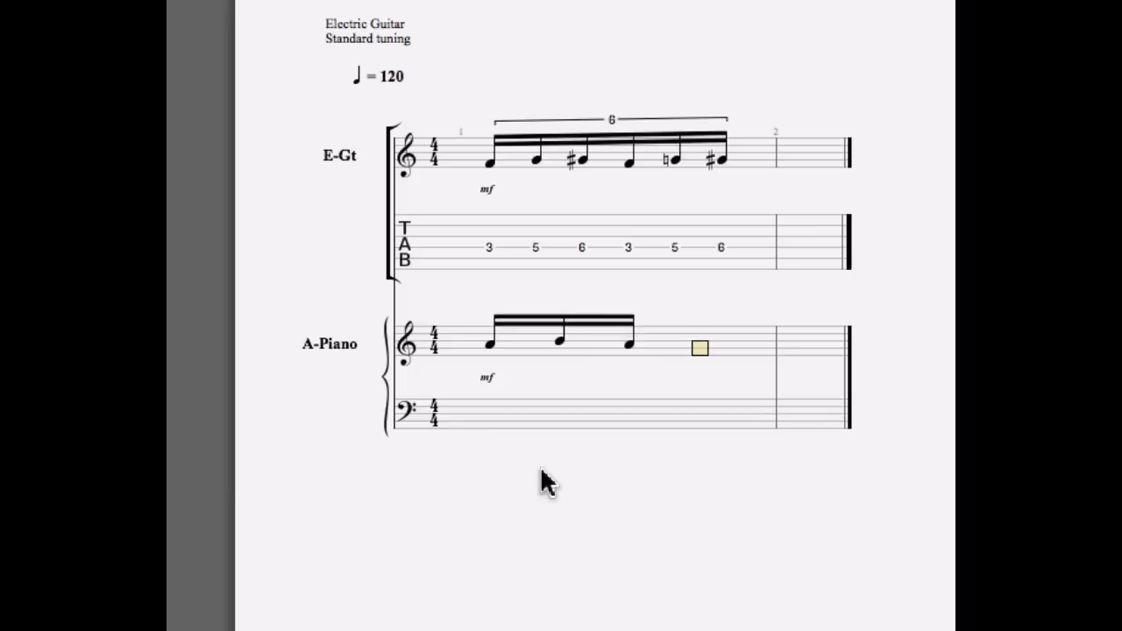
pyautogui.press('Return')
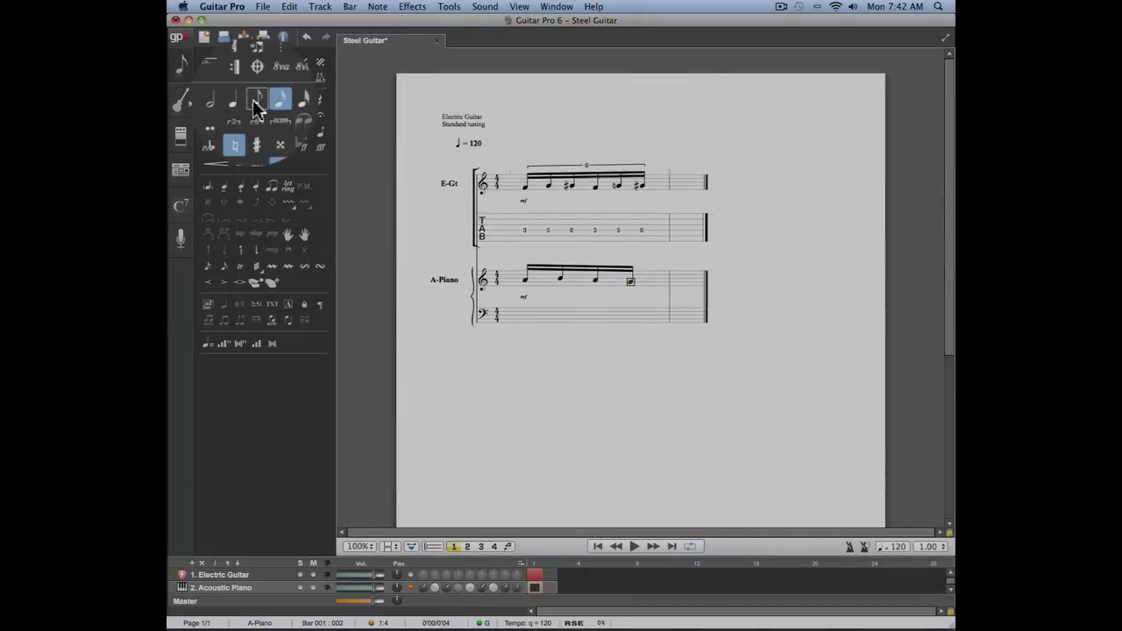
# Step: Keep the last note a sixteenth and lower the third piano note from B to A natural
pyautogui.click(244, 104)
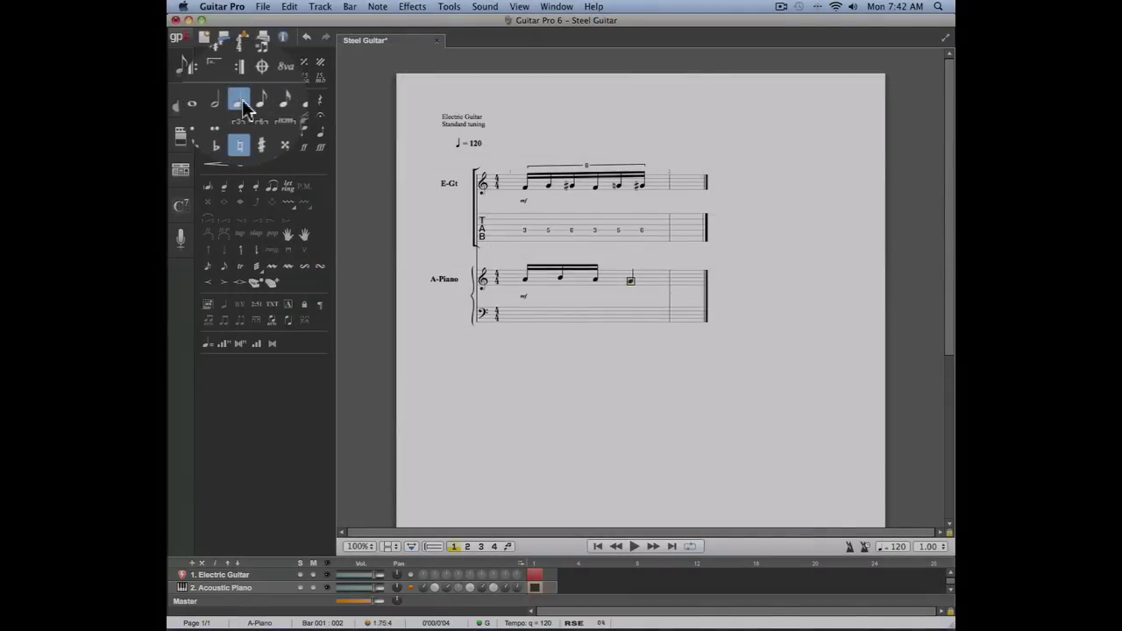
pyautogui.click(272, 101)
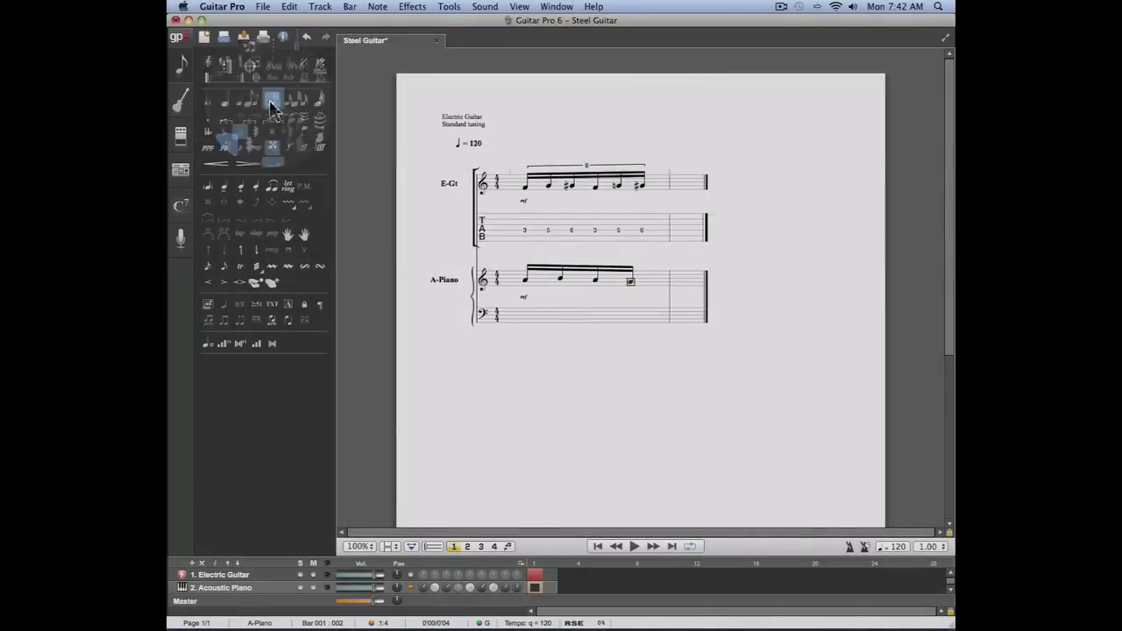
pyautogui.click(595, 280)
pyautogui.press('Down')
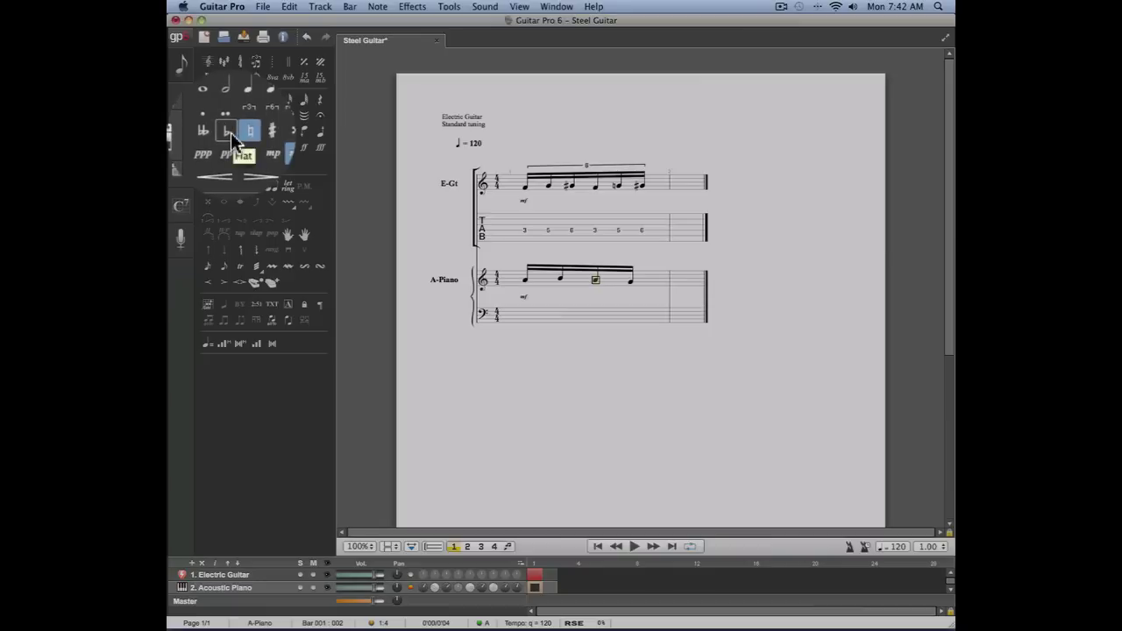
pyautogui.click(230, 132)
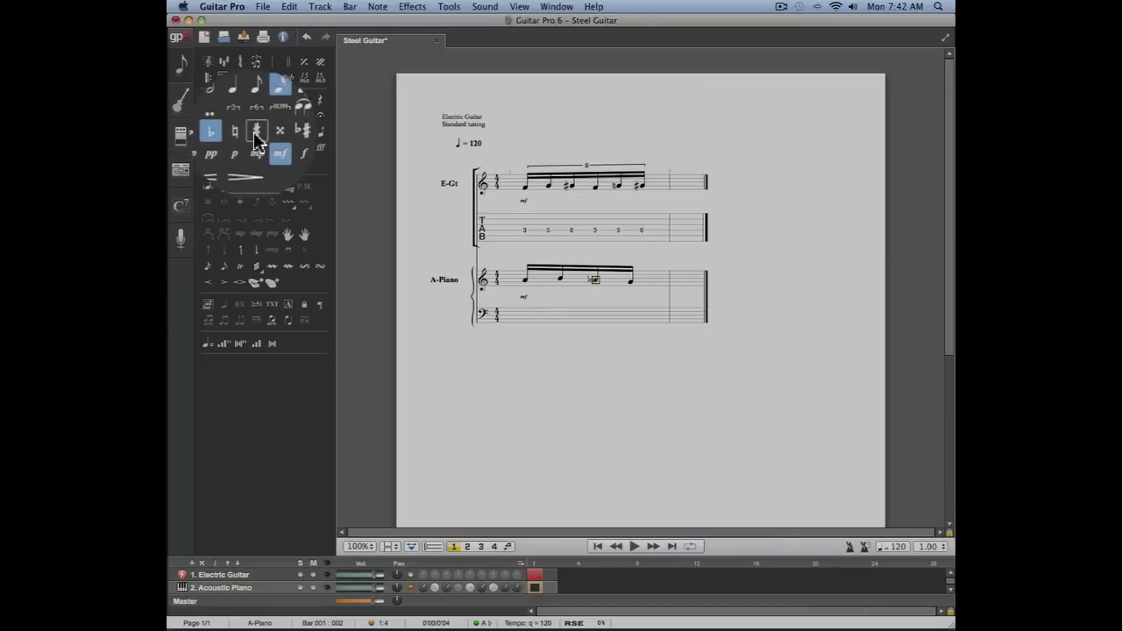
pyautogui.click(243, 138)
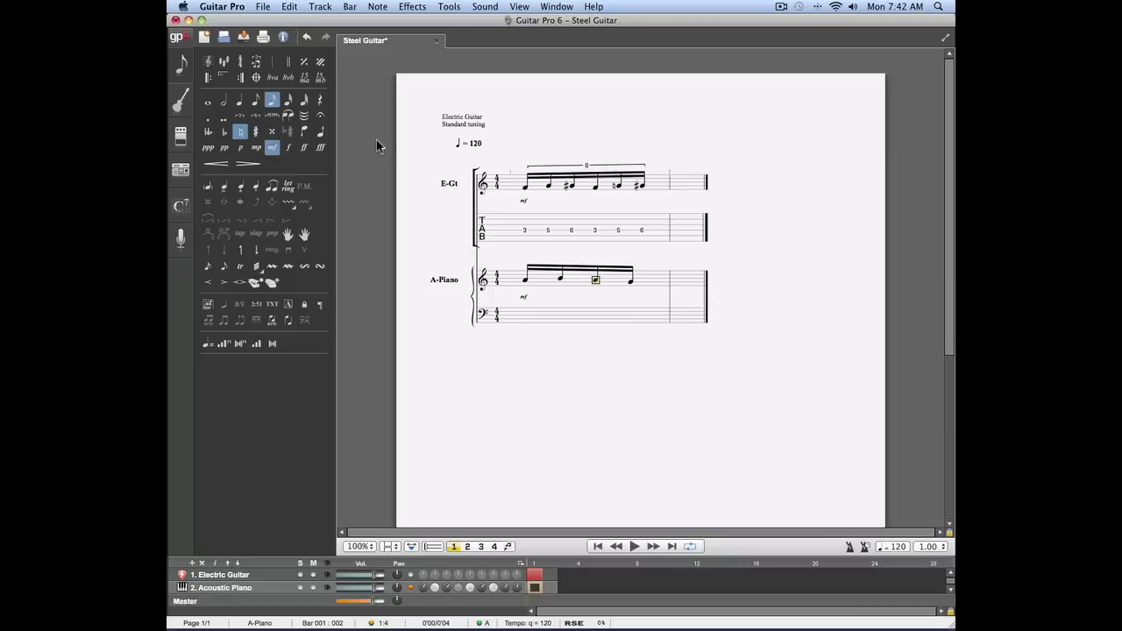
pyautogui.click(487, 8)
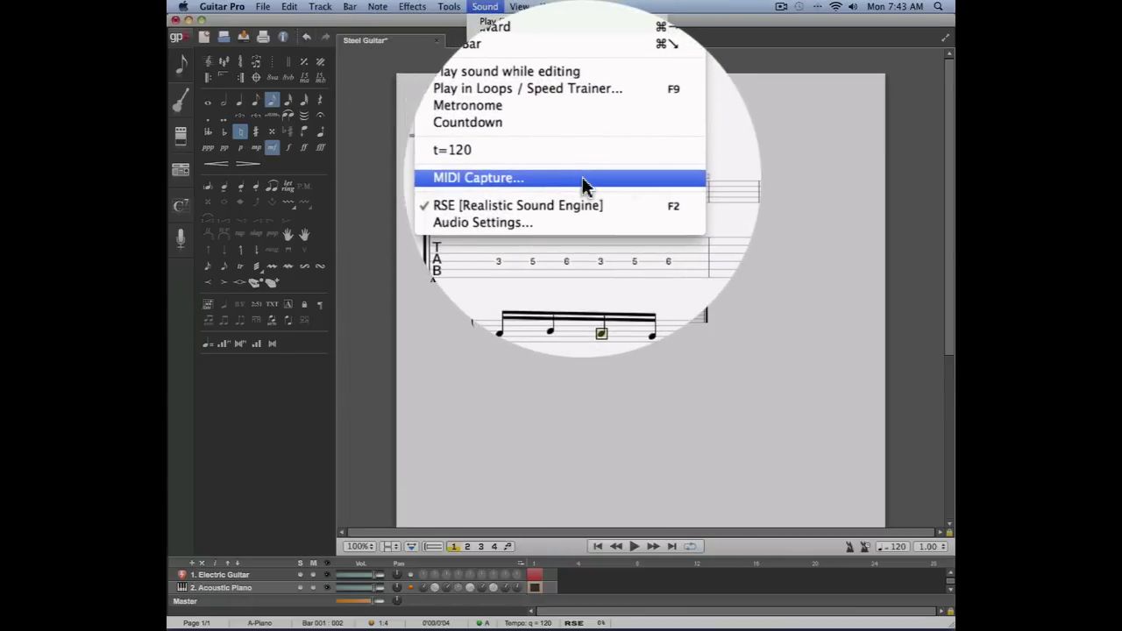
pyautogui.click(582, 177)
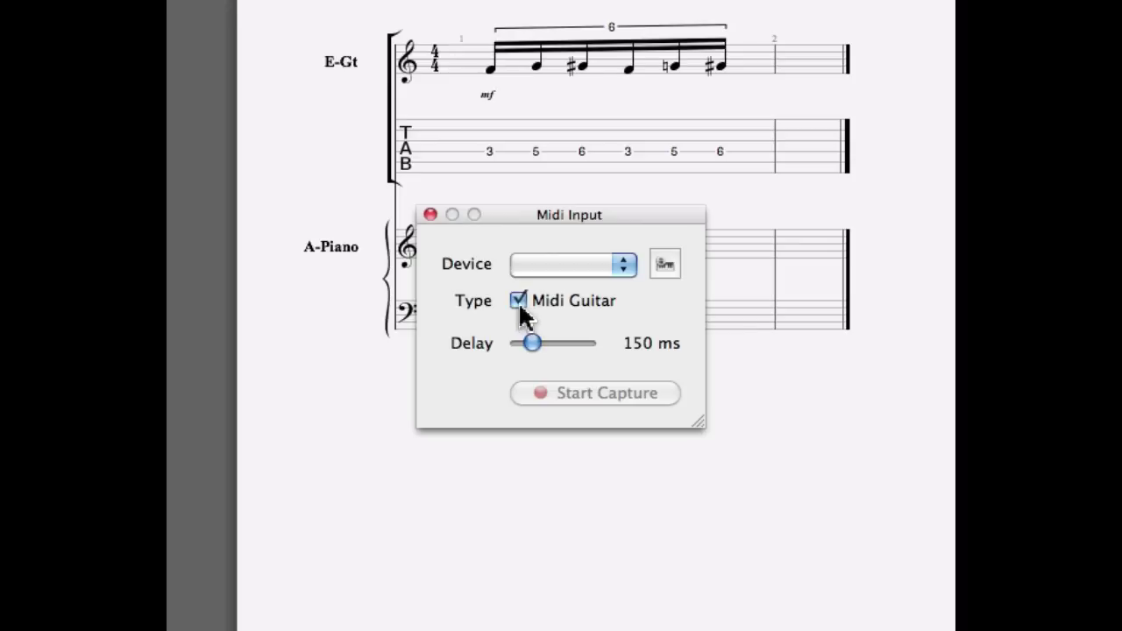
pyautogui.moveTo(538, 350)
pyautogui.mouseDown()
pyautogui.moveTo(550, 350)
pyautogui.moveTo(528, 352)
pyautogui.mouseUp()
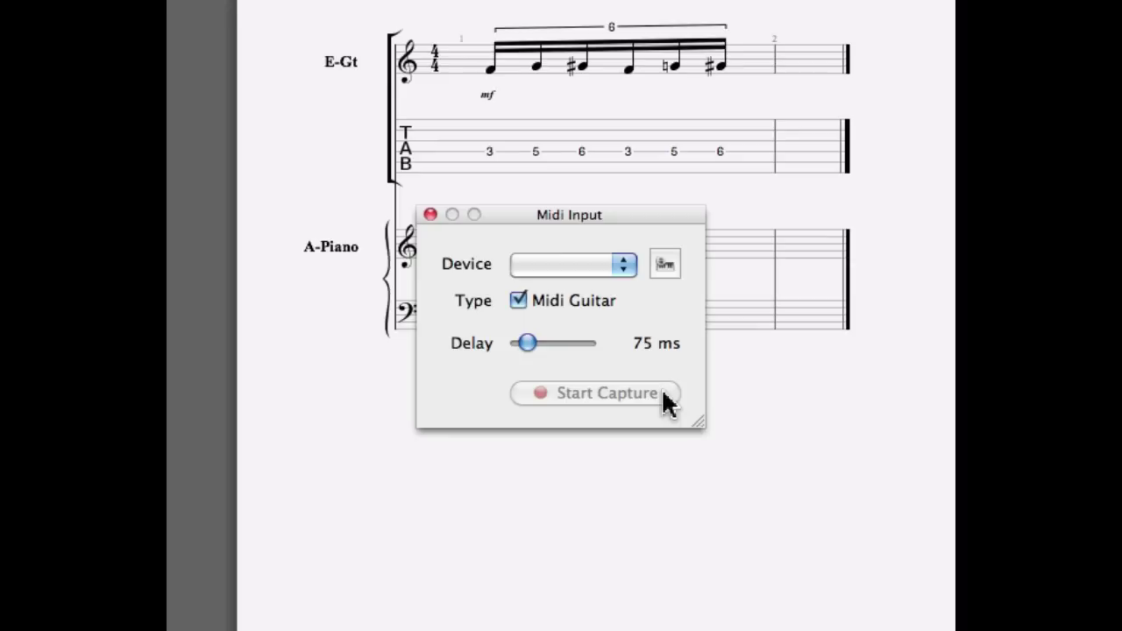
pyautogui.click(430, 215)
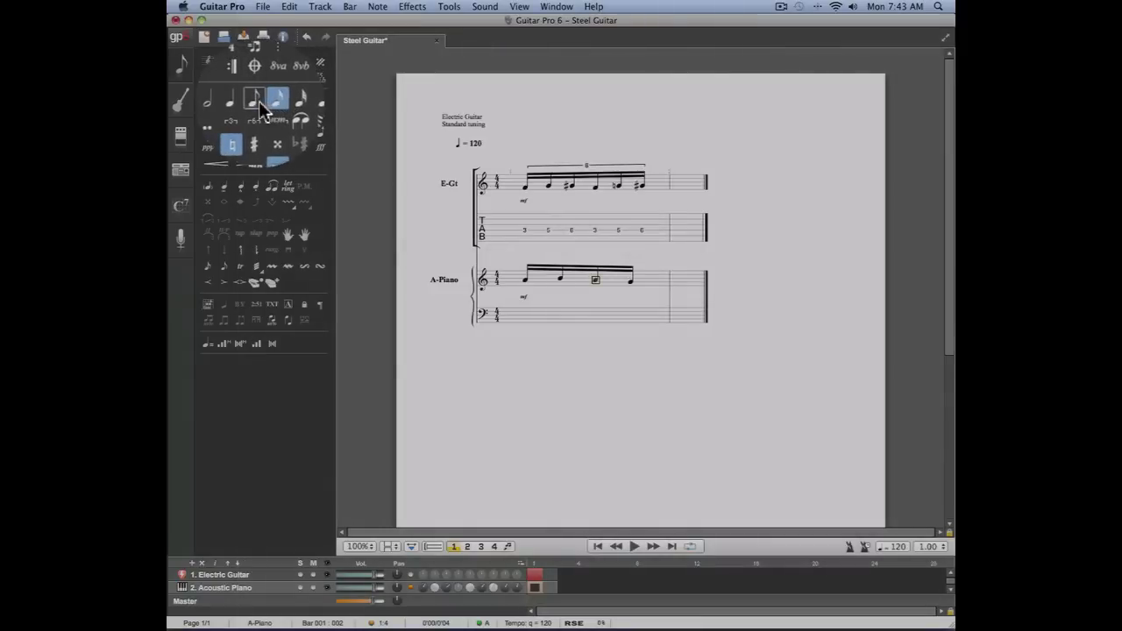
pyautogui.click(257, 102)
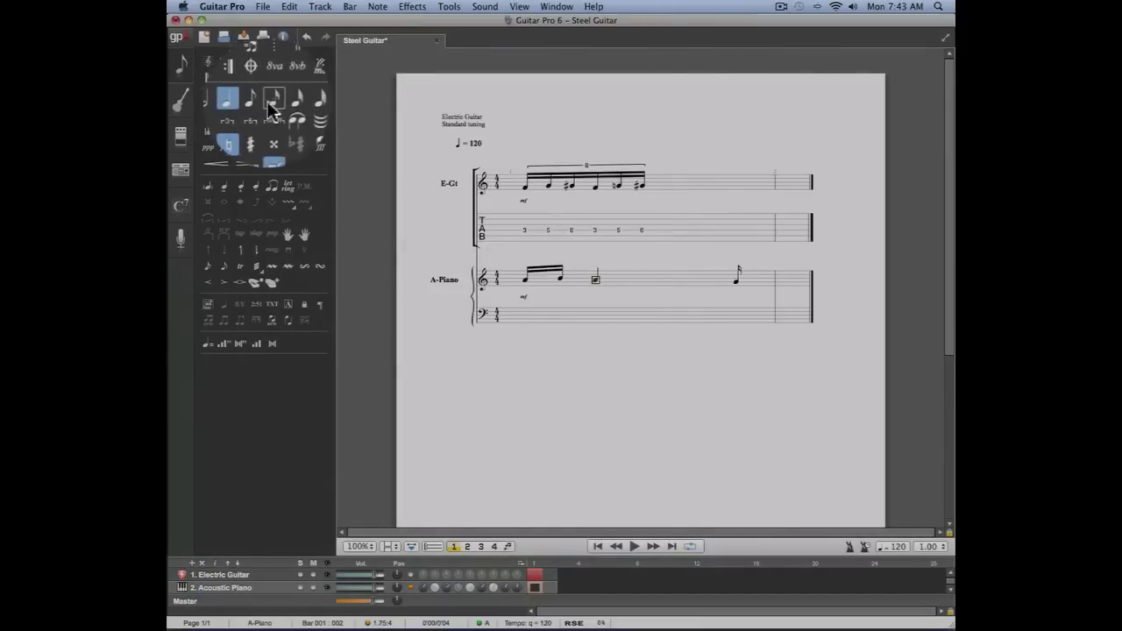
pyautogui.click(290, 104)
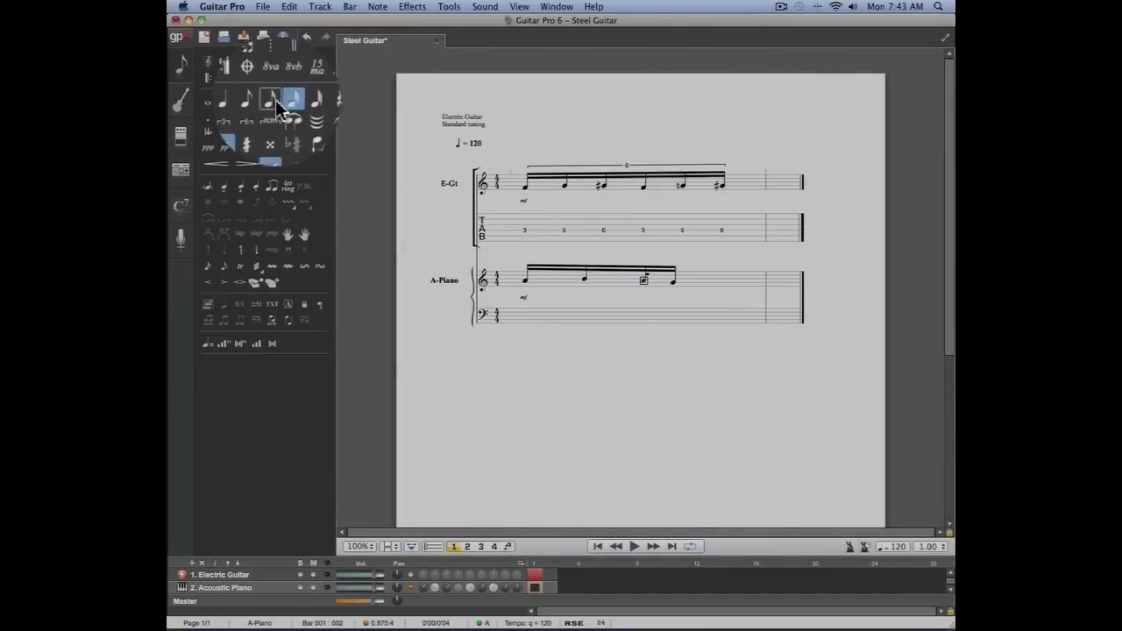
pyautogui.click(272, 102)
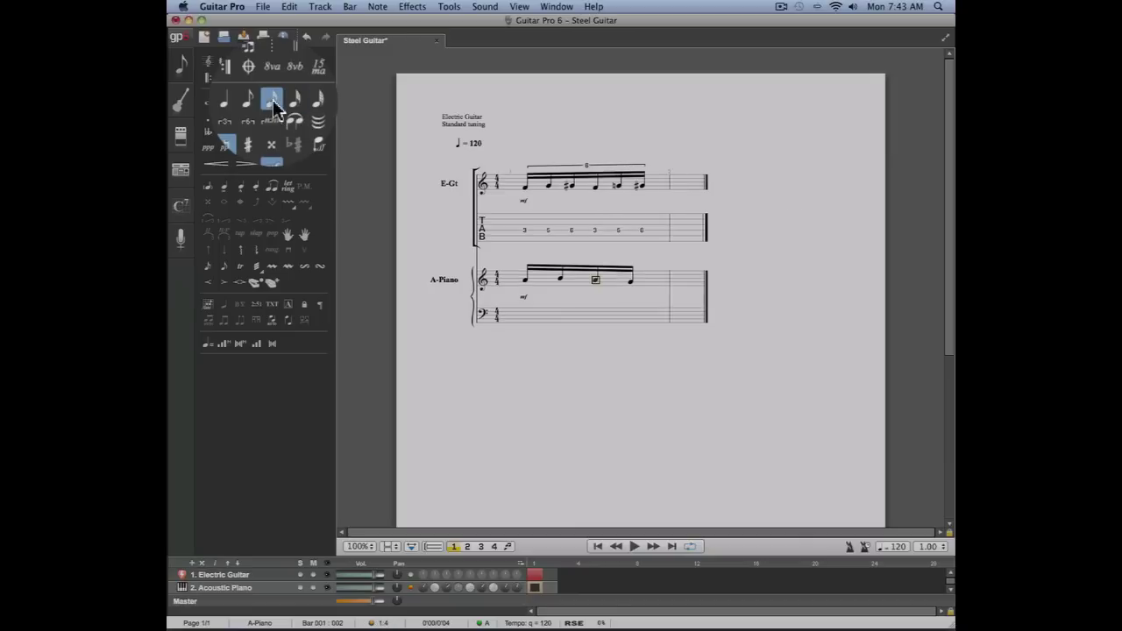